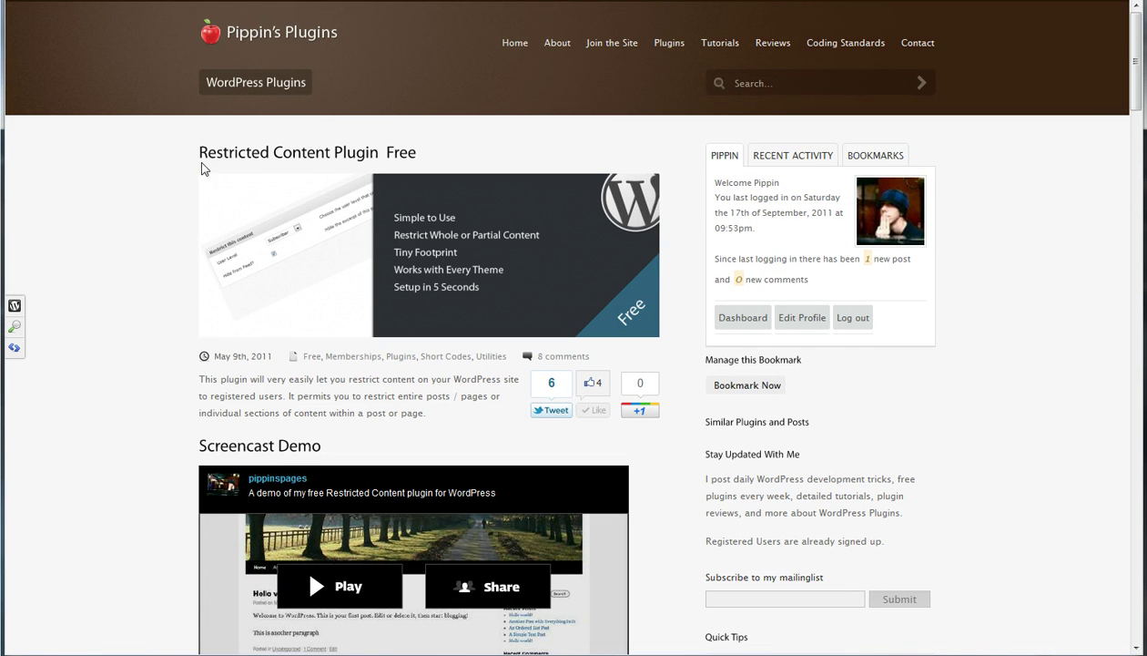
Download the Restricted Content plugin.
mouse_move(666, 54)
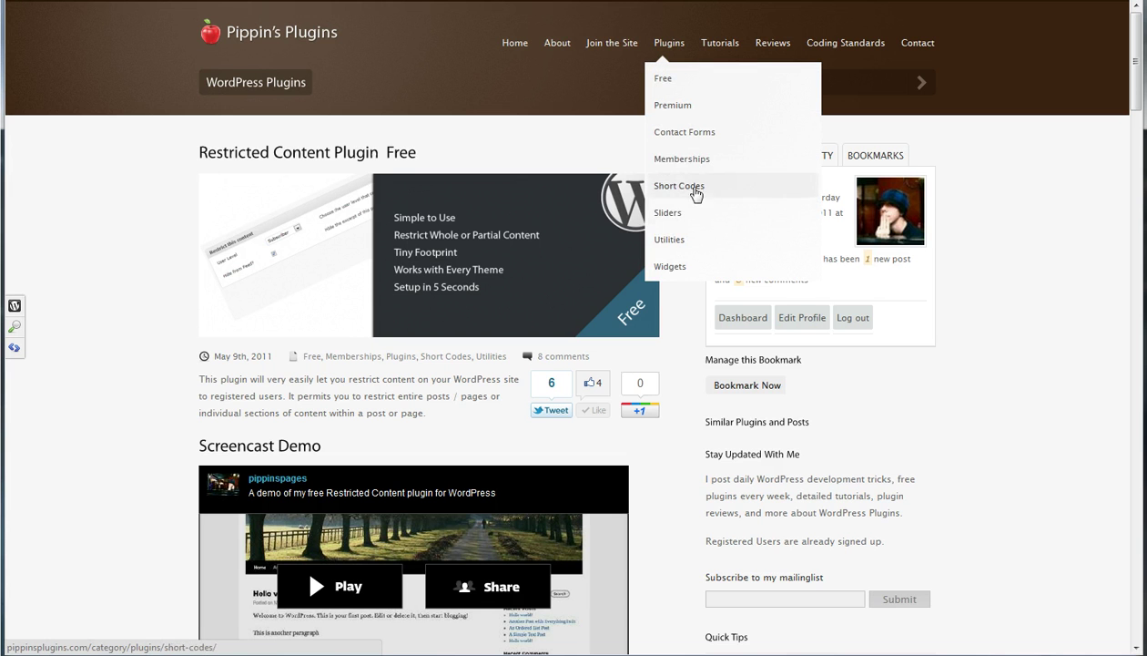
scroll(109, 304, down, 12)
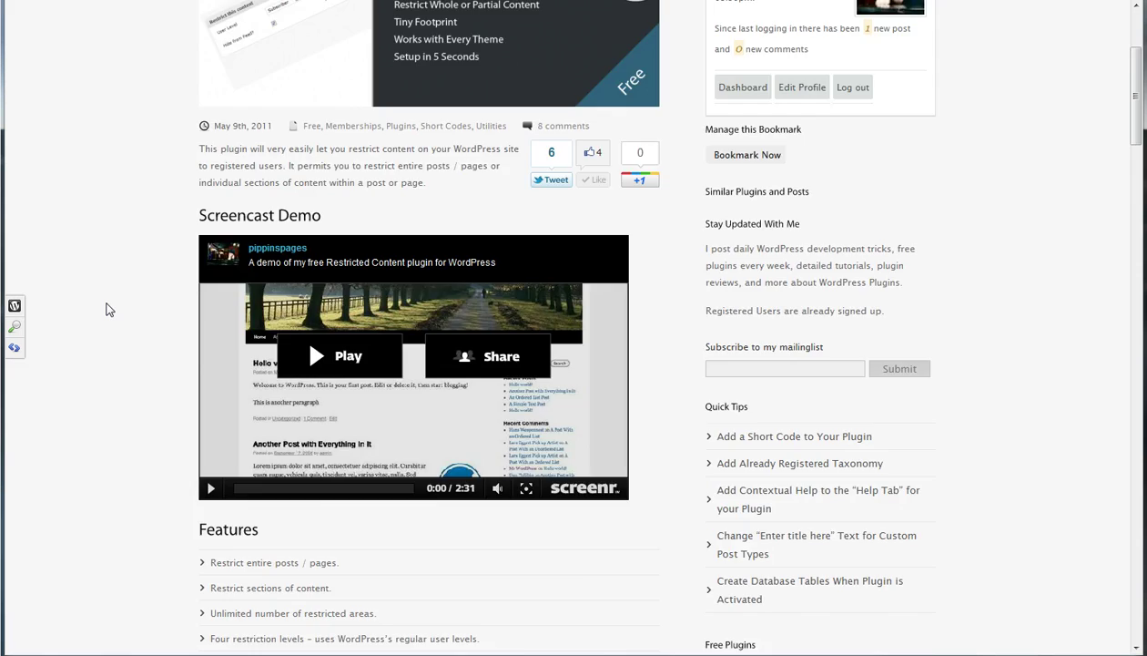
click(232, 292)
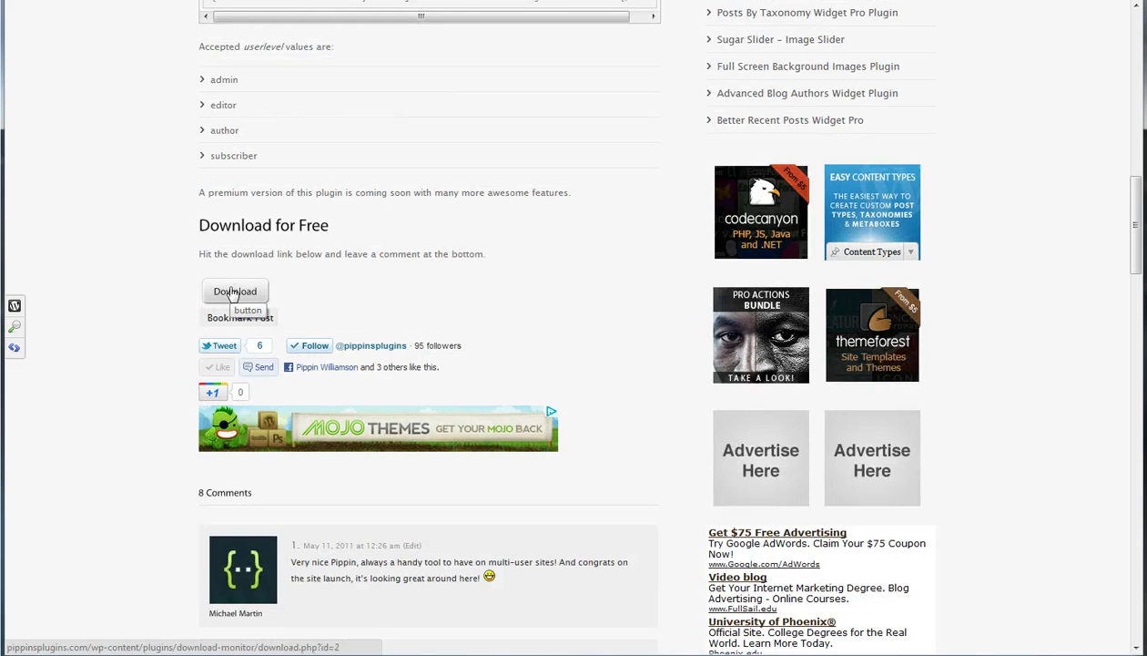
scroll(164, 284, up, 12)
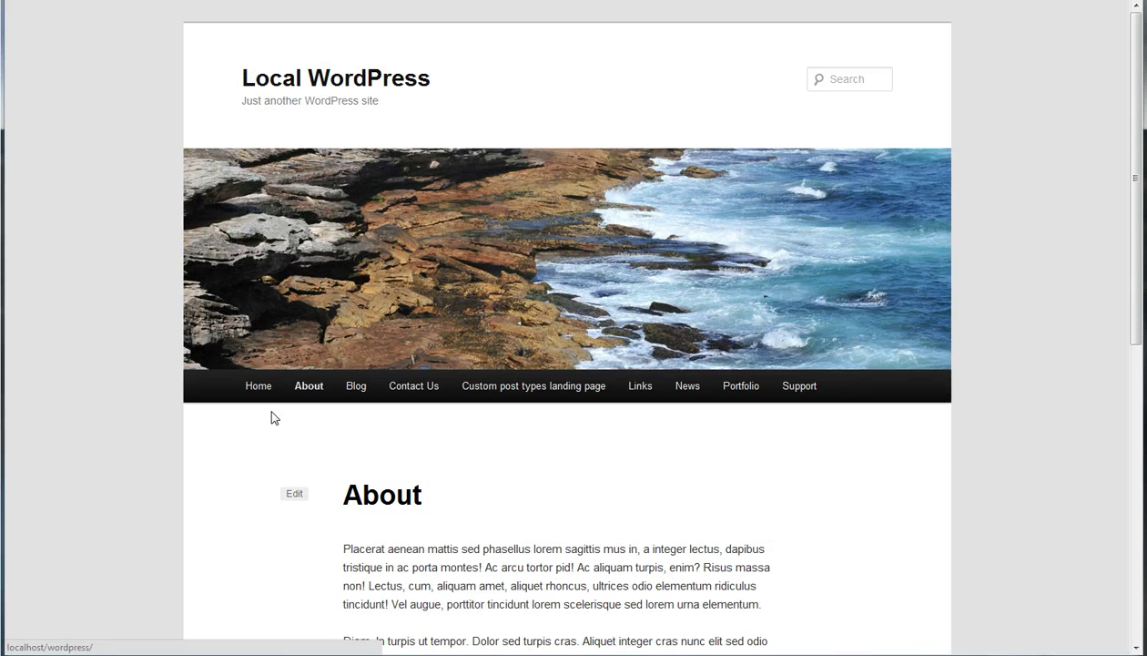
scroll(189, 431, down, 3)
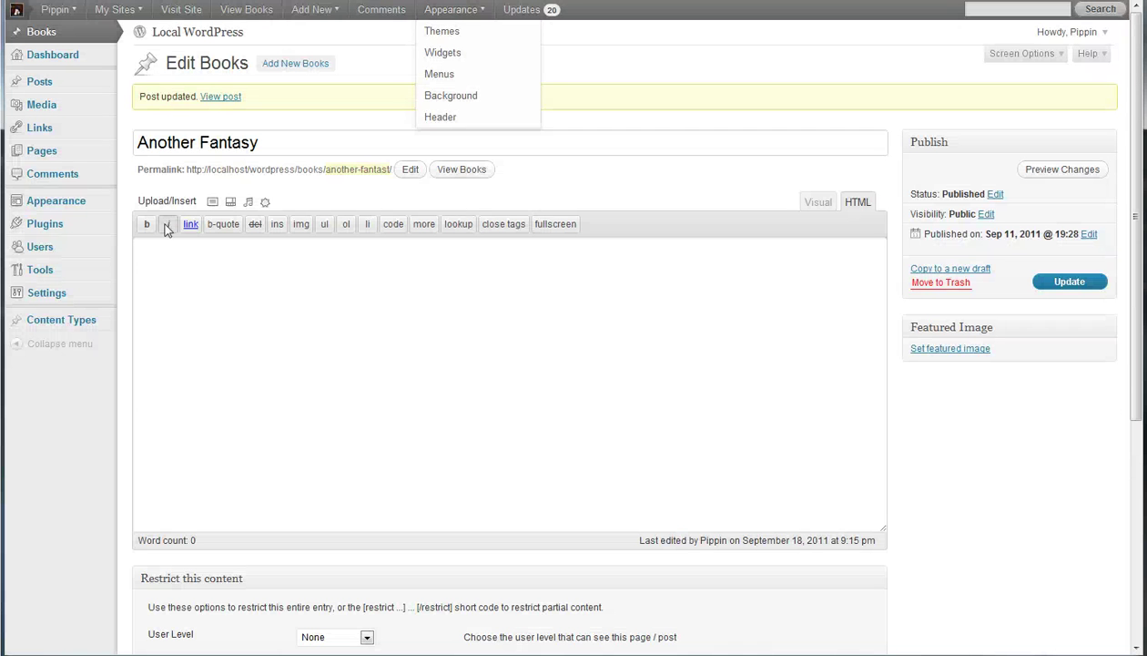
Open the About page in the editor and collapse its Custom Fields box.
click(55, 150)
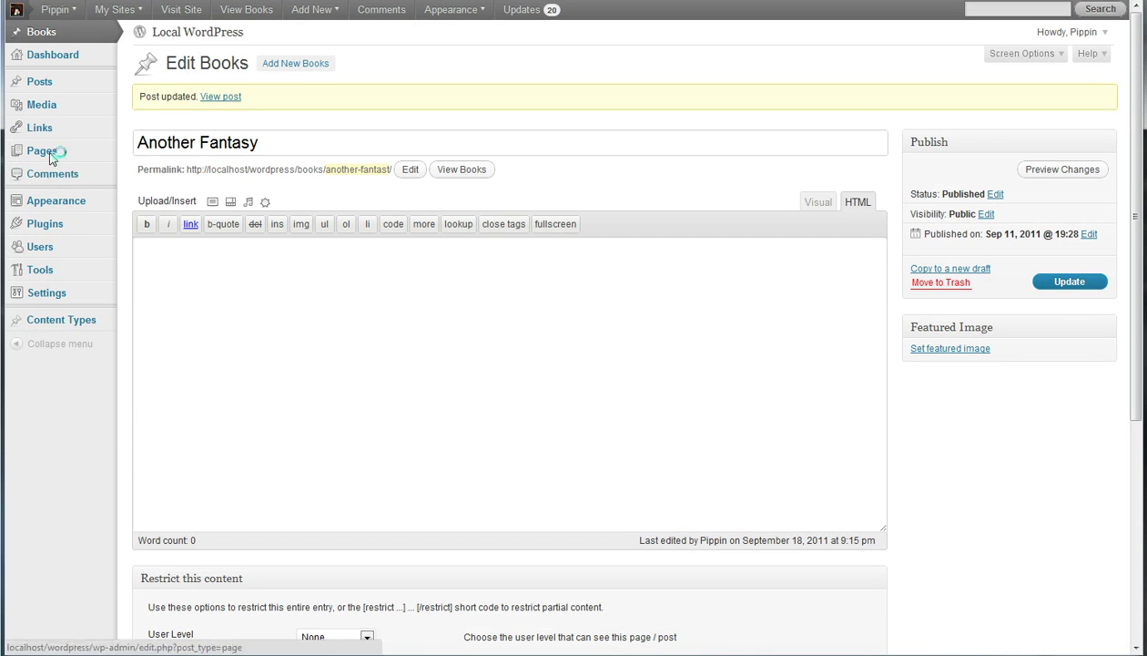
click(173, 172)
scroll(510, 364, down, 1)
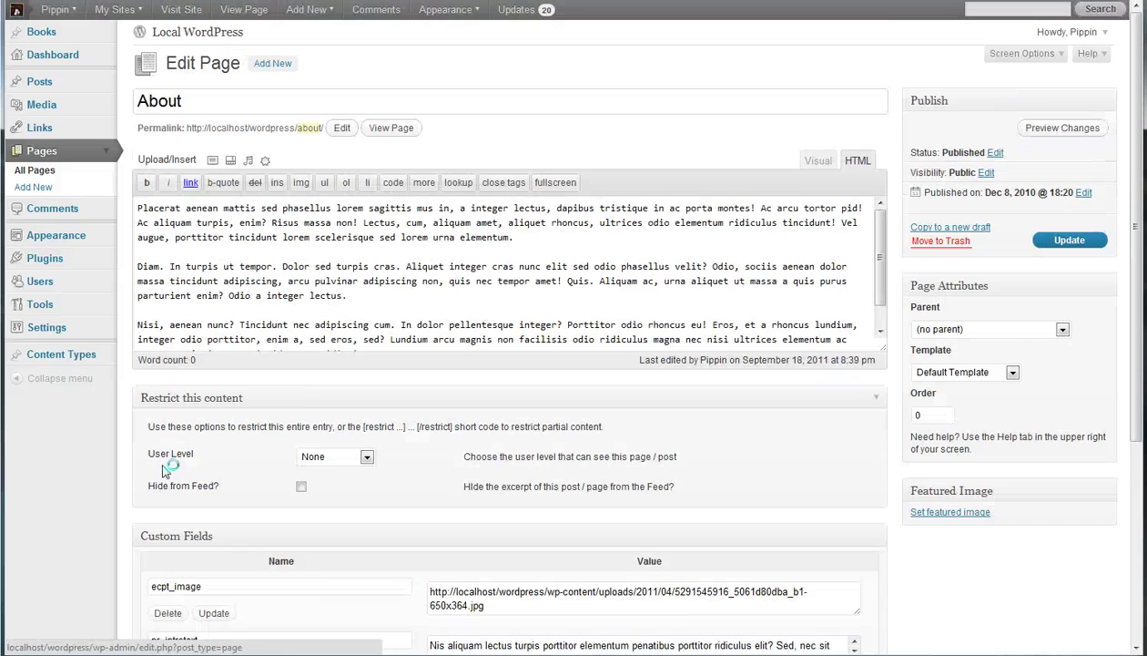
scroll(692, 519, down, 1)
scroll(772, 543, down, 1)
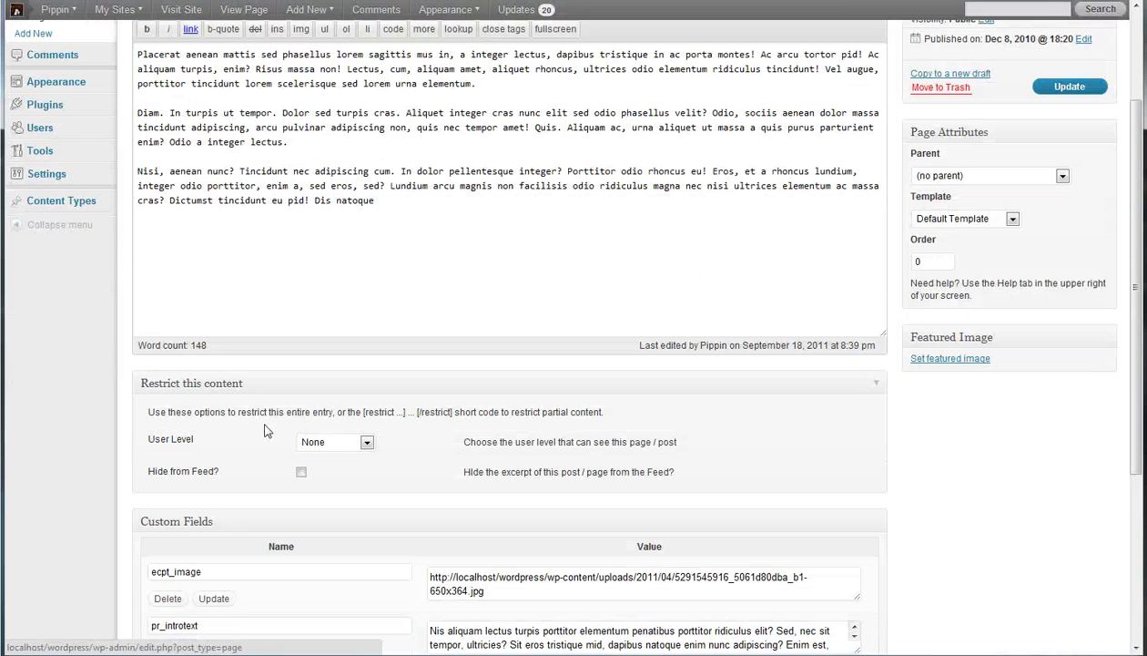
click(881, 524)
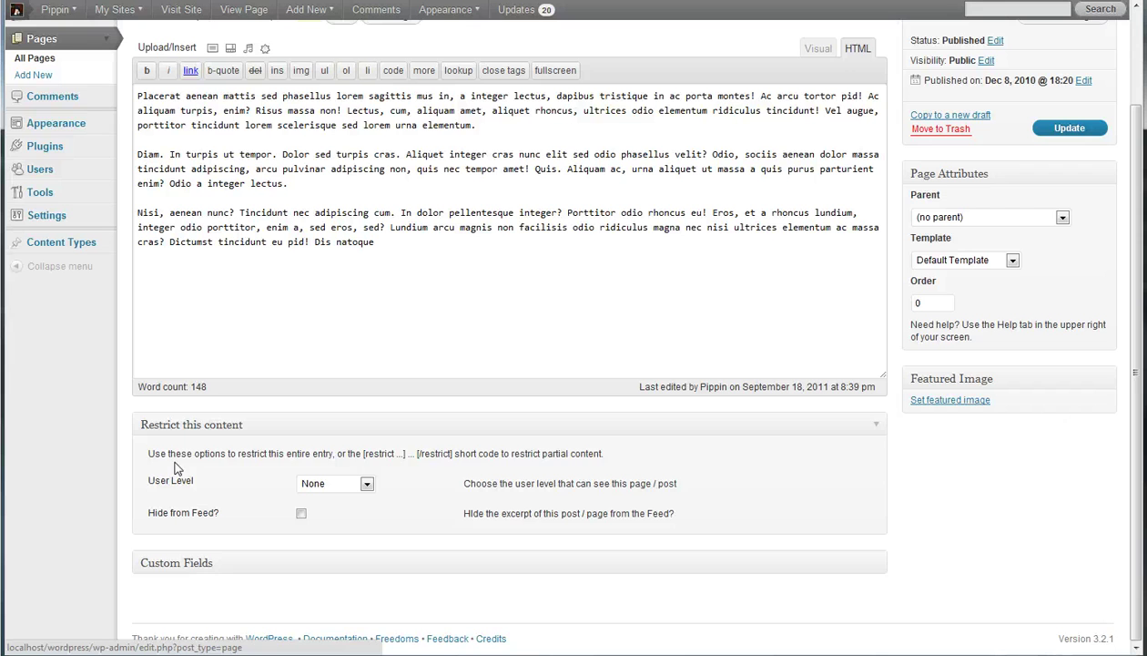
Set the About page's User Level restriction to Administrator and update the page.
drag(149, 453, 702, 450)
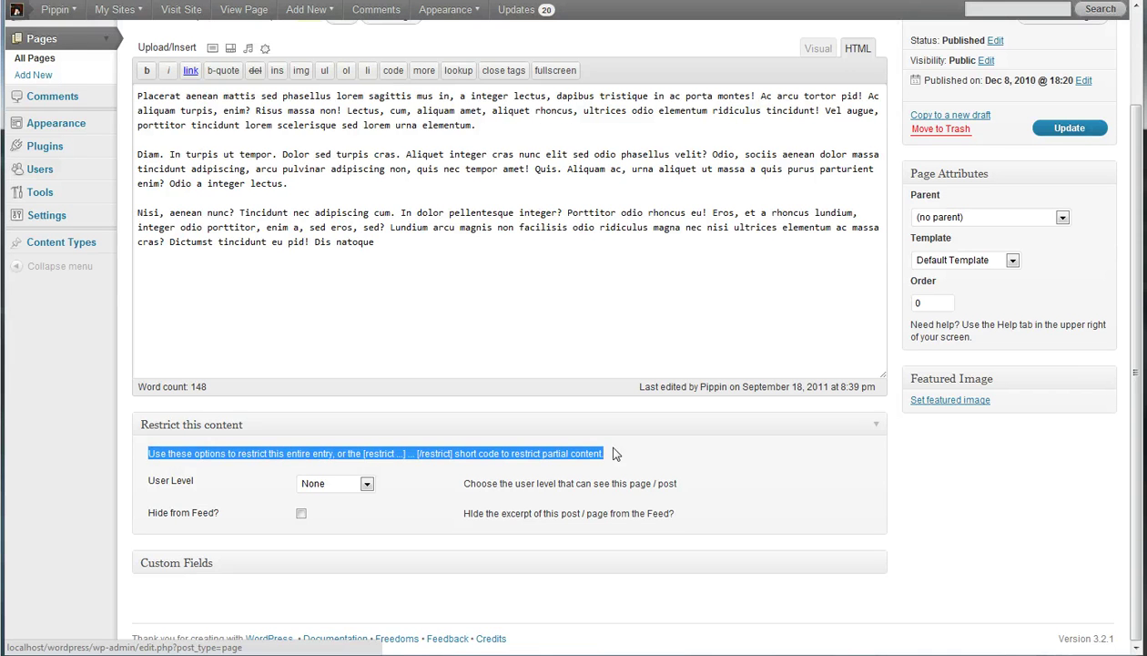
click(473, 455)
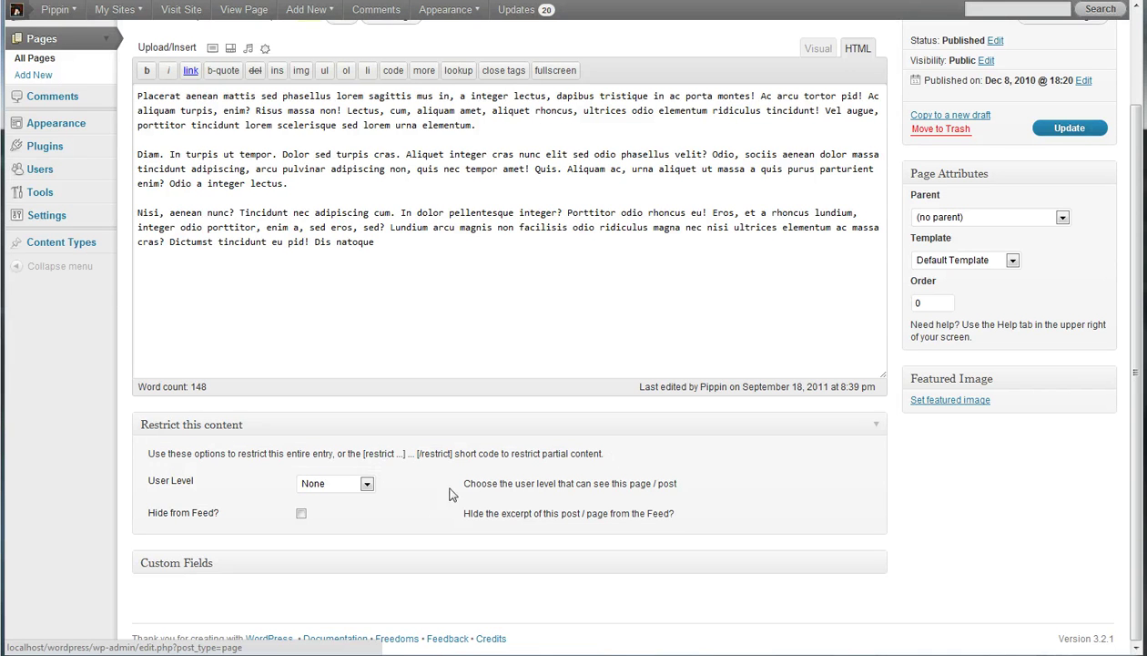
click(335, 484)
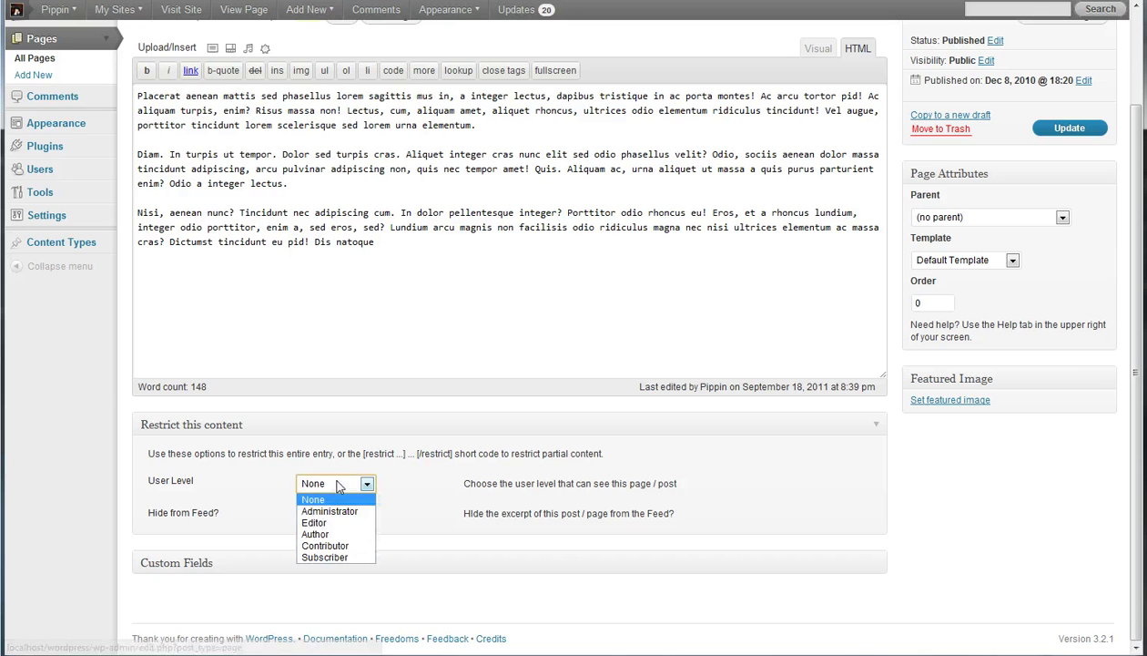
click(329, 511)
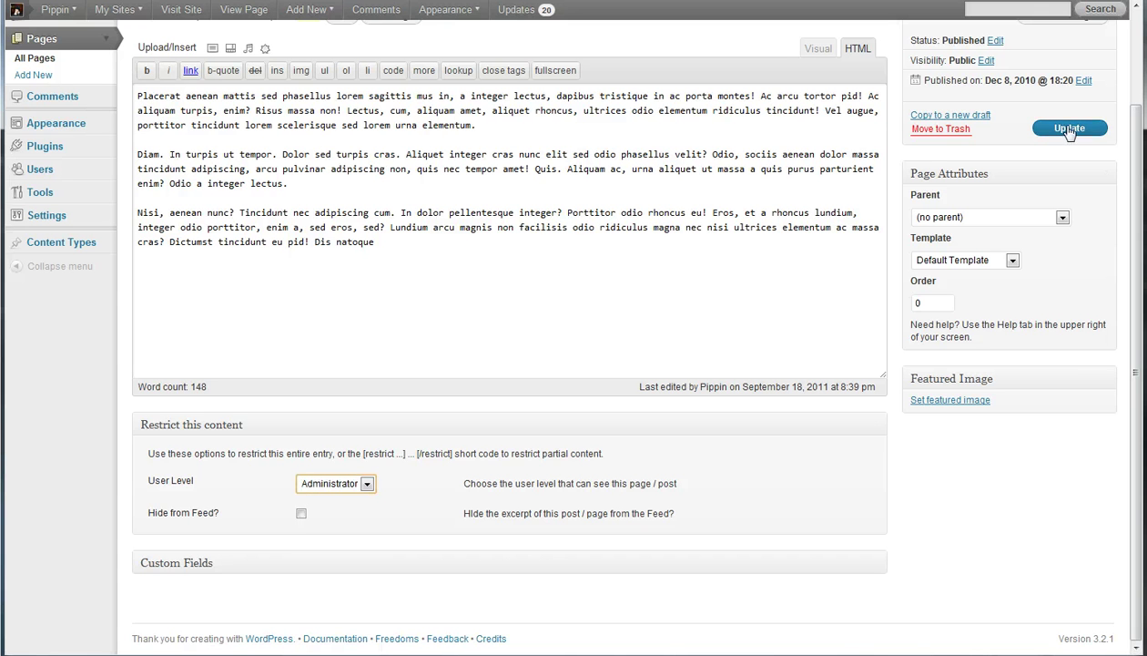
click(1066, 128)
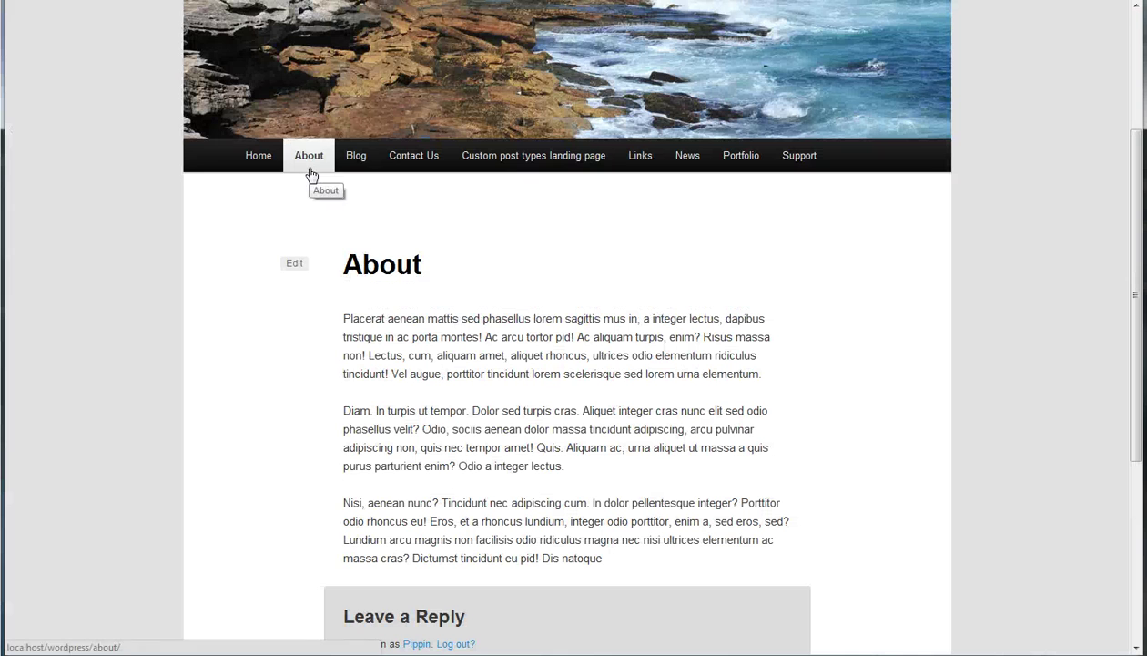
Reload About as a logged-out visitor, confirm 'This is restricted to Admins', then return to the editor.
click(308, 156)
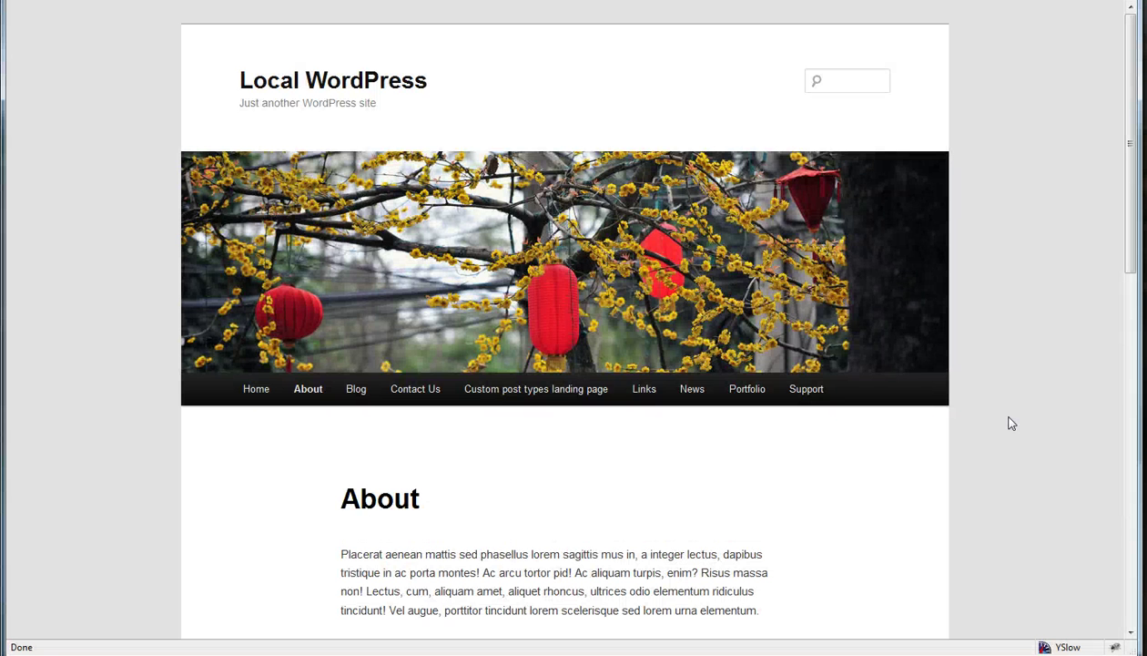
key(F5)
scroll(962, 423, down, 3)
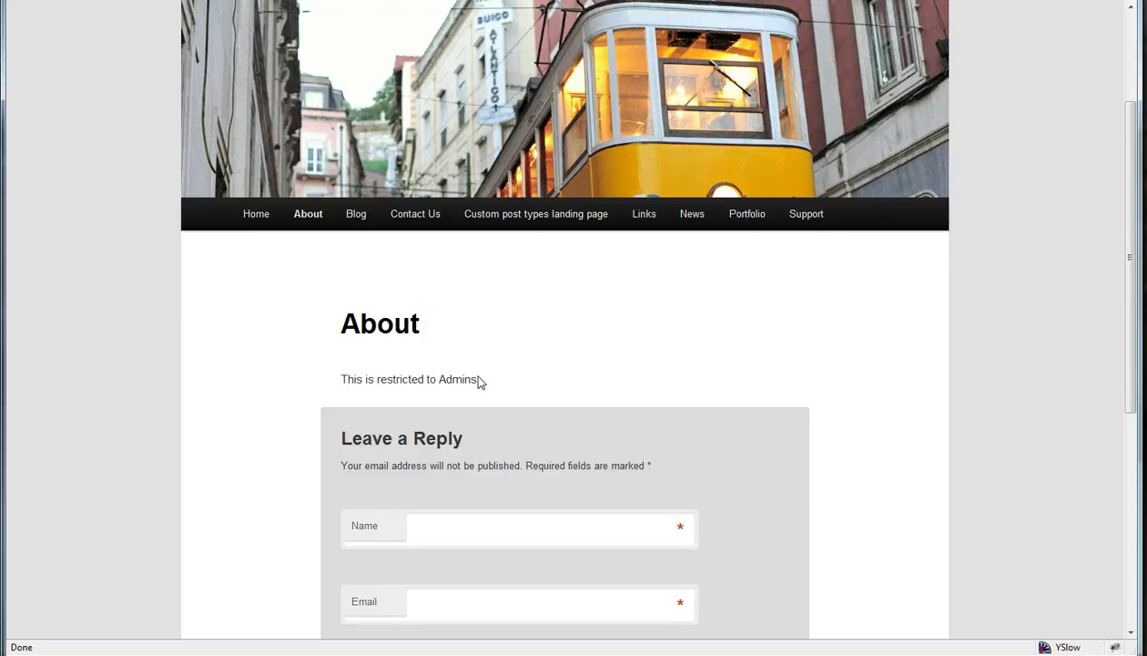
drag(480, 382, 334, 381)
click(513, 383)
scroll(652, 406, up, 2)
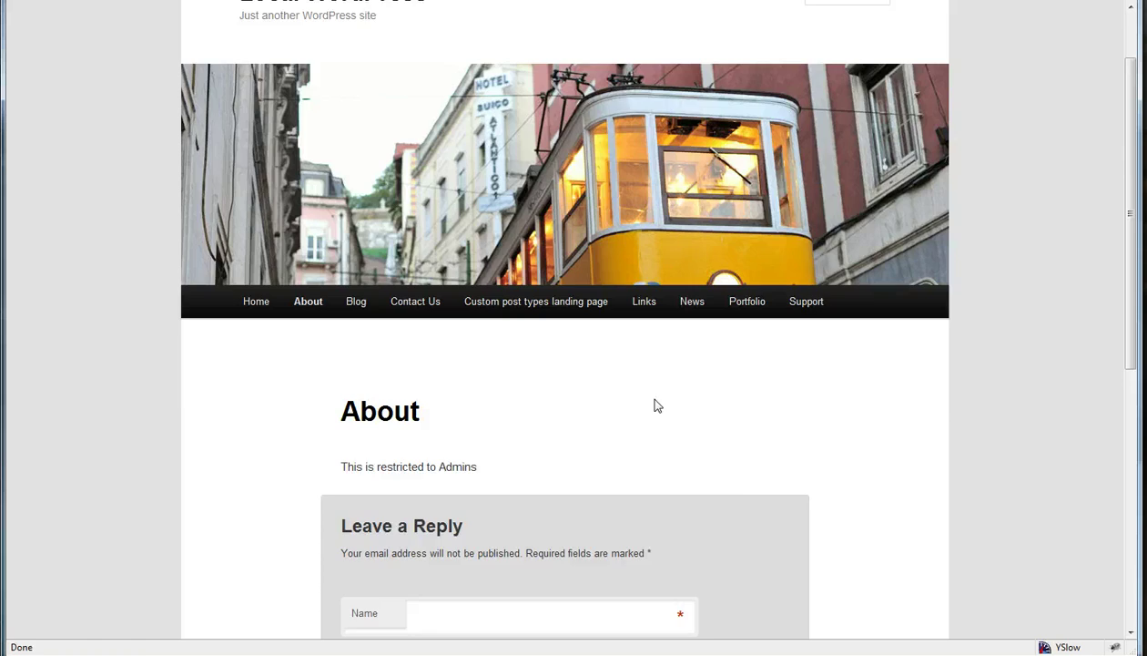
scroll(653, 404, up, 2)
key(alt+Tab)
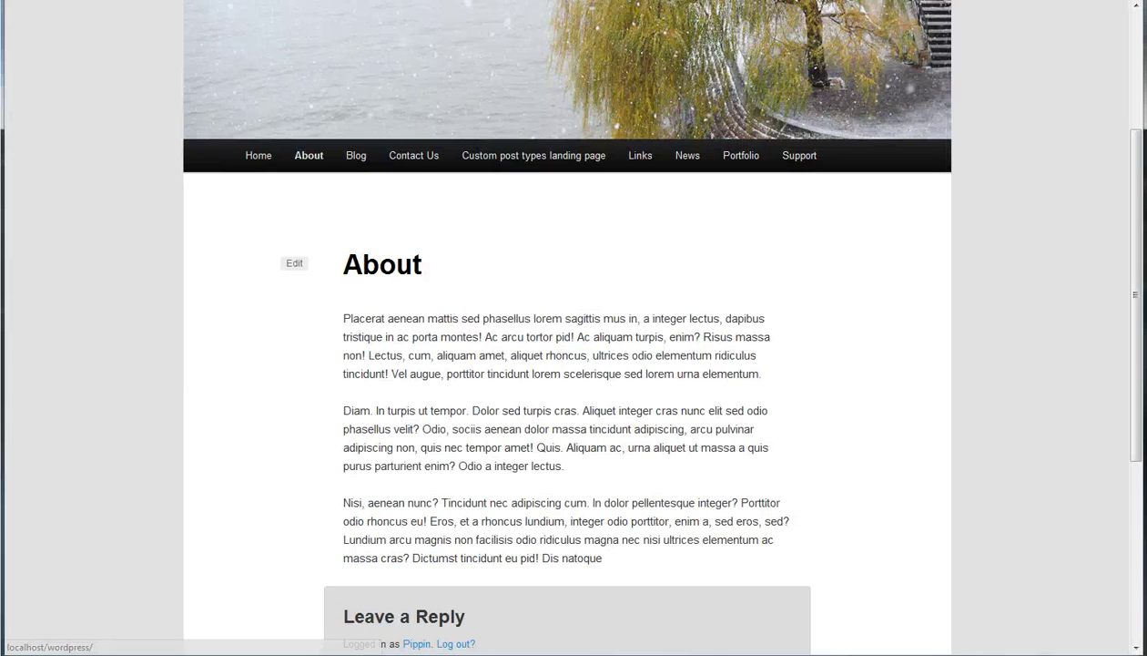
key(alt+Tab)
In Settings > Restrict Content, reword the Administrator message to 'Super Users' and save the options.
click(106, 329)
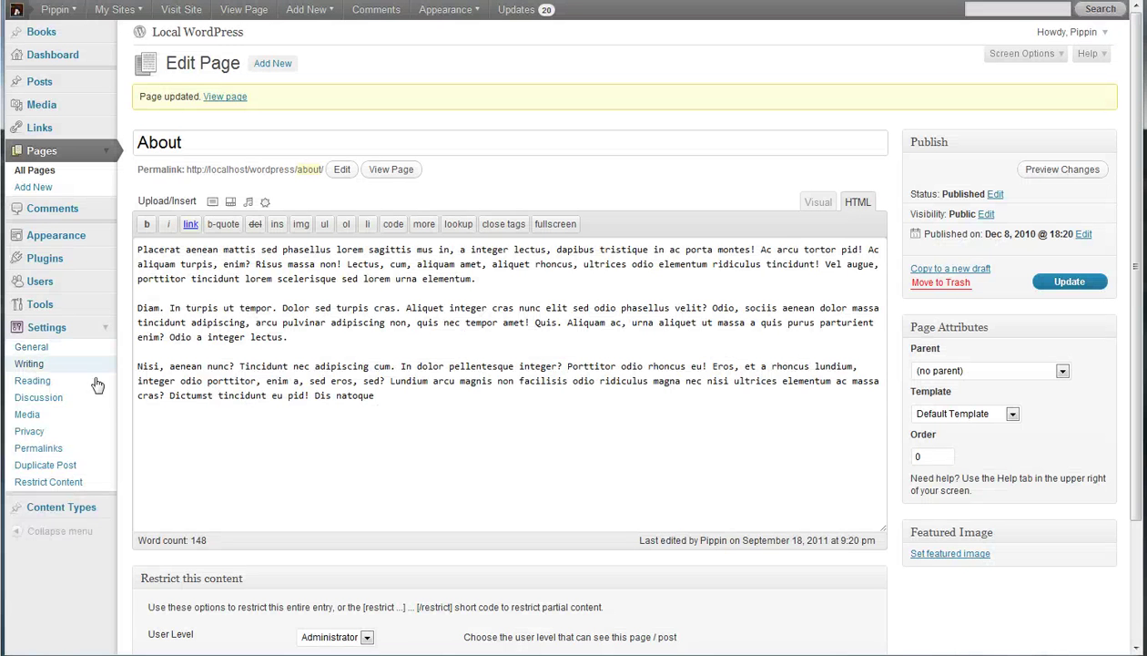
click(62, 484)
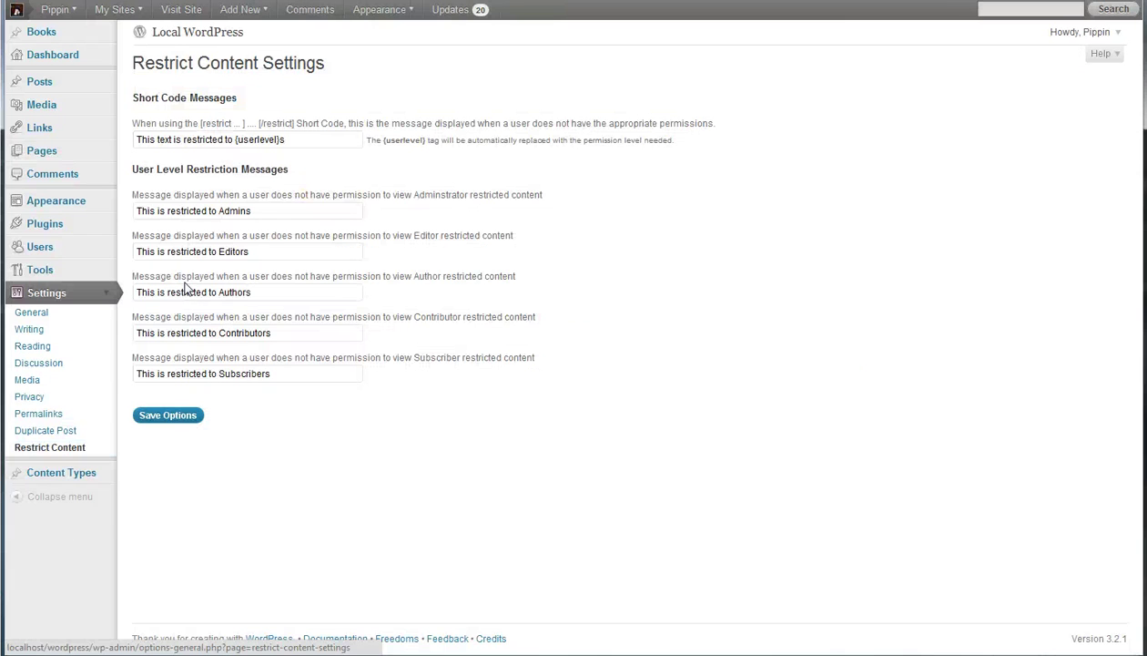
click(153, 210)
key(ctrl+a)
click(251, 211)
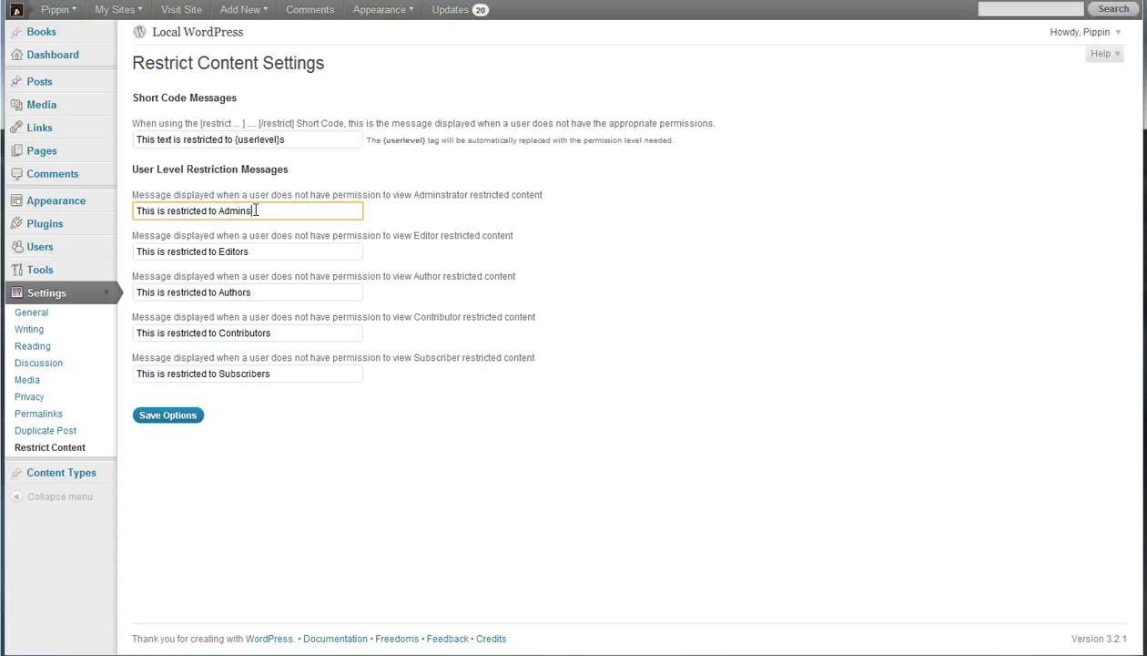
drag(255, 210, 228, 214)
text(Super Users)
click(173, 416)
key(alt+Tab)
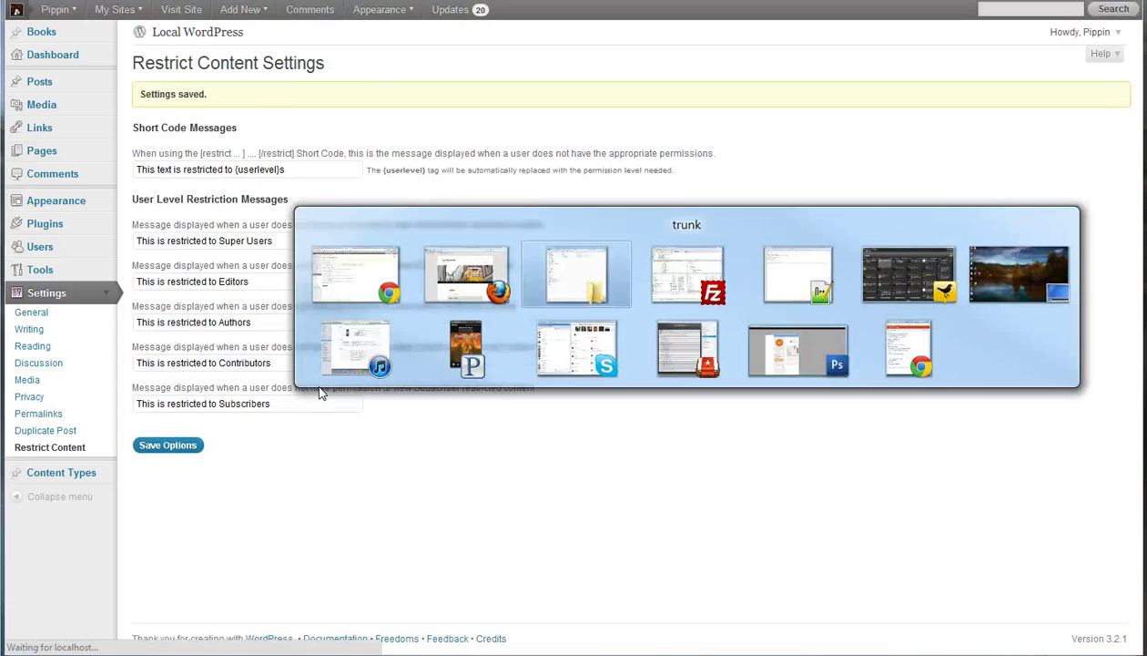
key(alt+Tab)
key(F5)
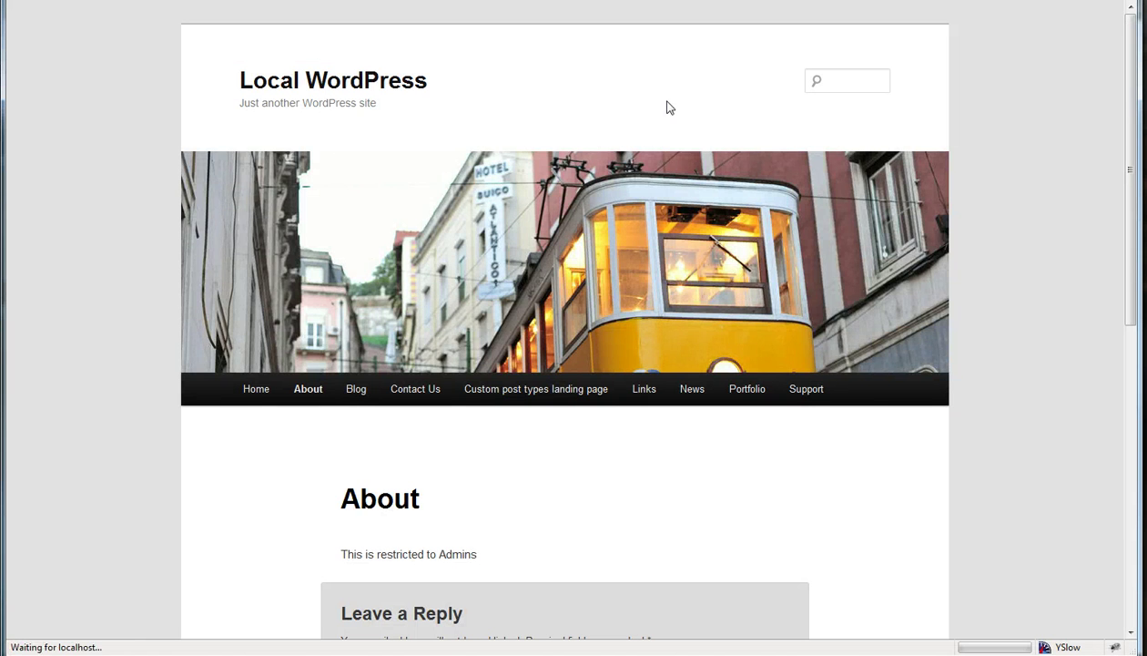
drag(521, 552, 368, 552)
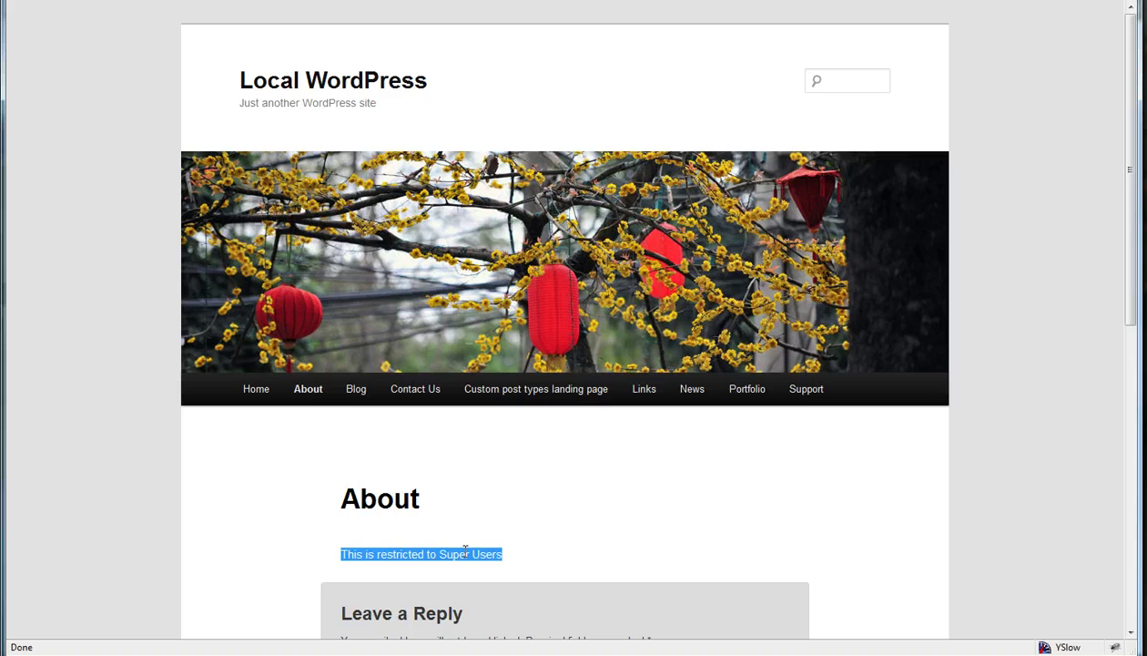
click(562, 561)
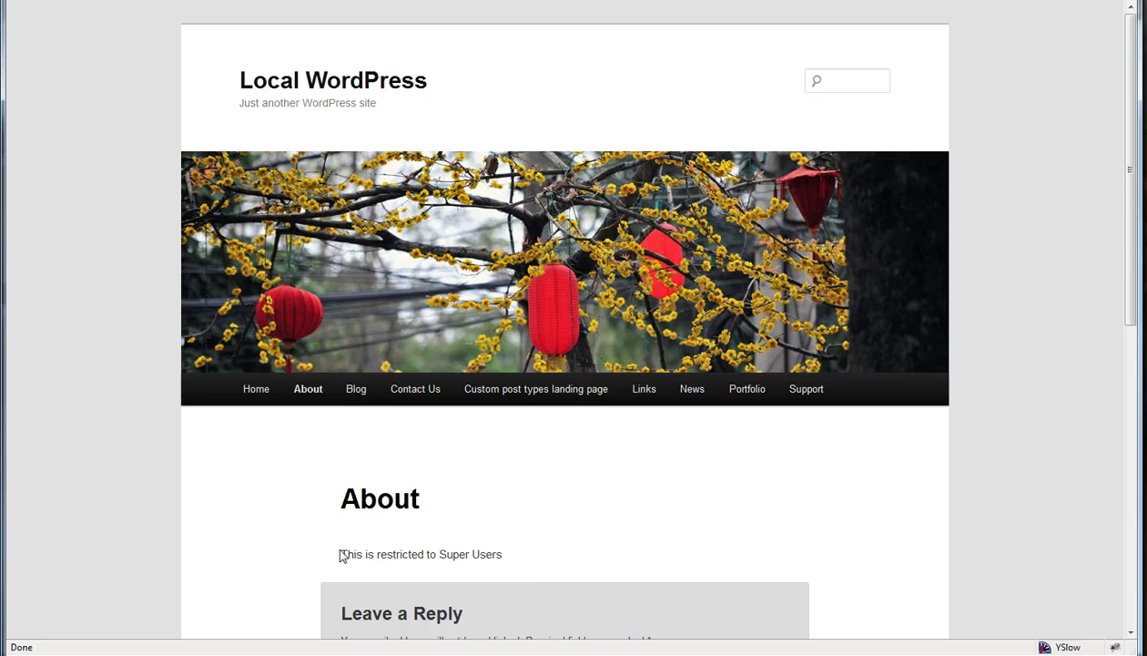
drag(507, 555, 339, 553)
click(585, 552)
key(alt+Tab)
key(alt+Tab)
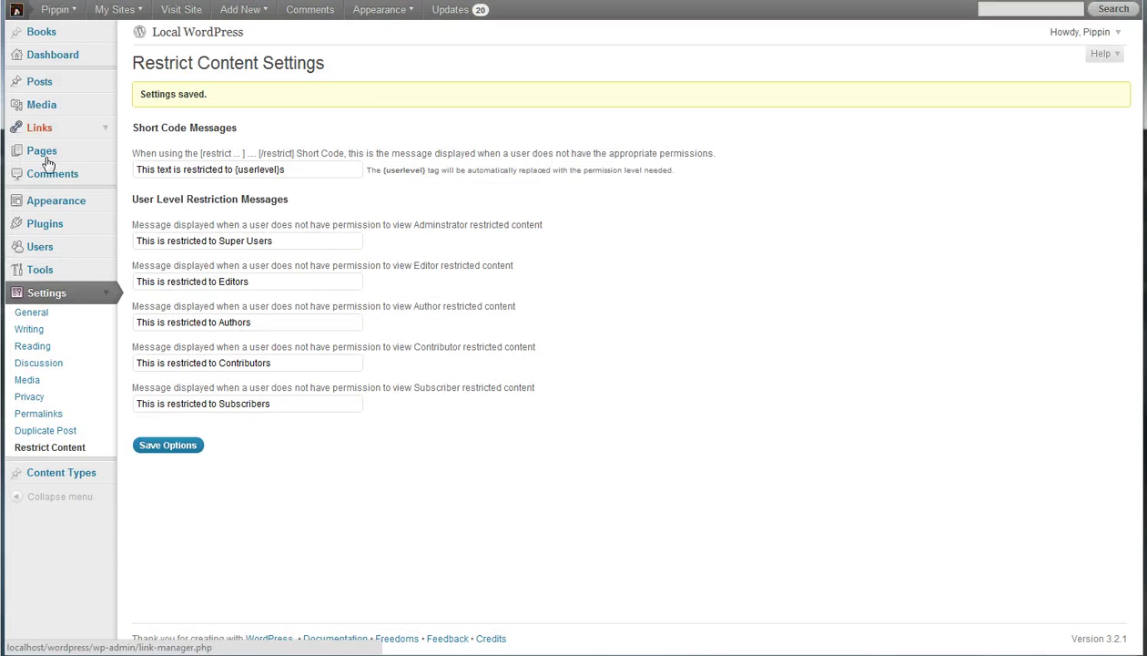
Set the About page's User Level restriction to Author and update the page.
click(51, 151)
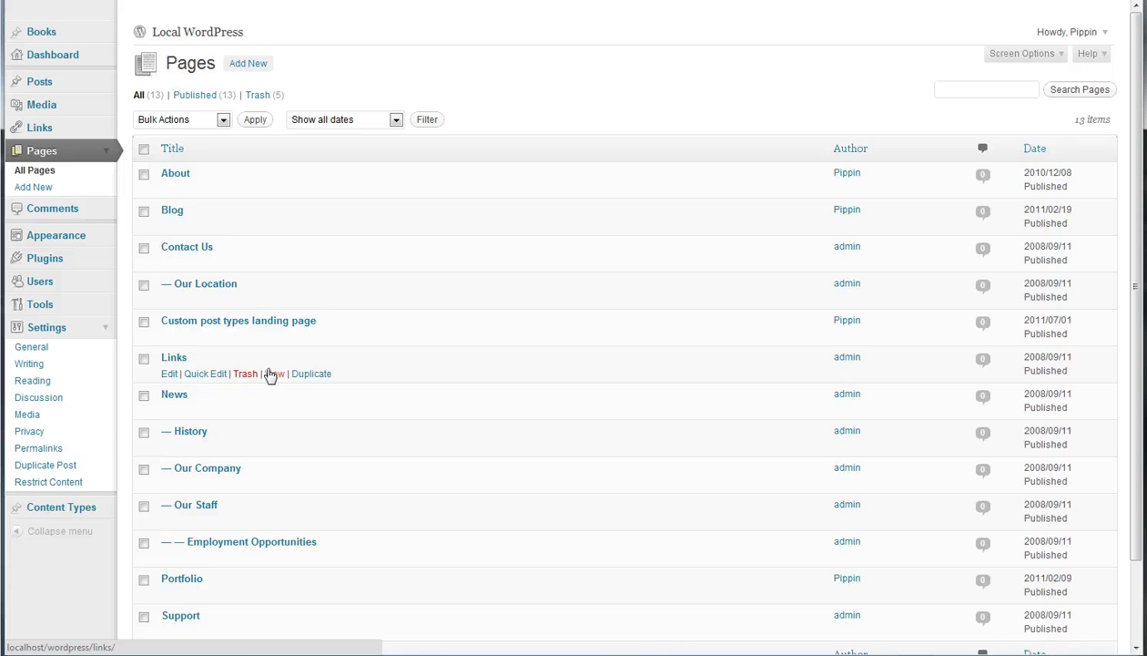
click(176, 173)
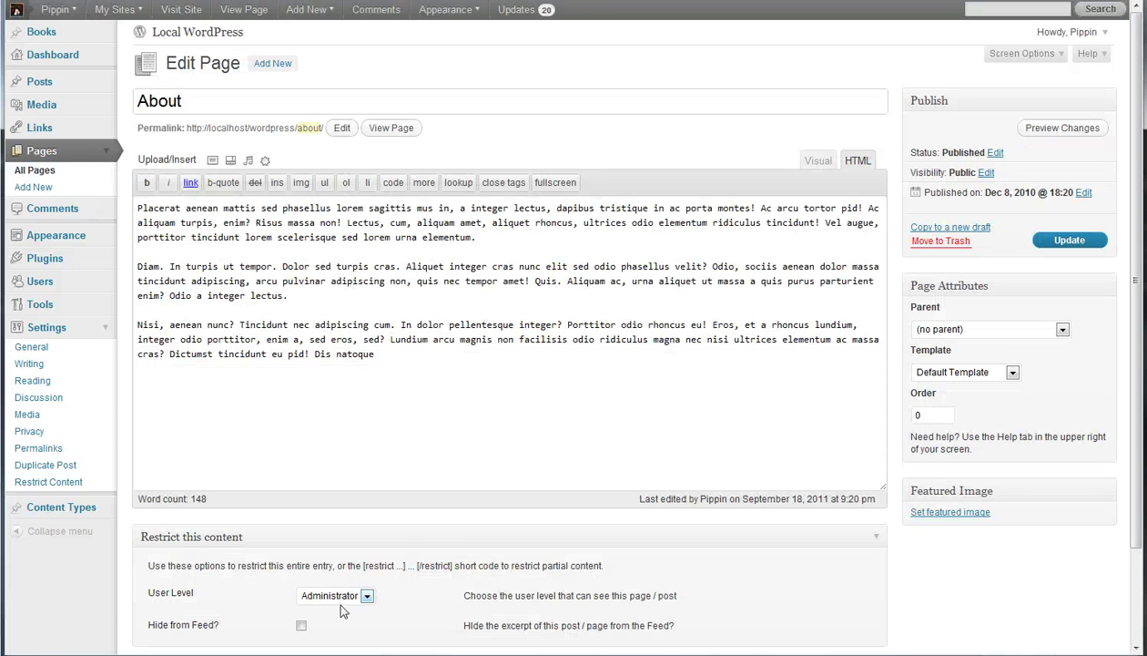
click(335, 596)
click(339, 645)
scroll(338, 645, down, 1)
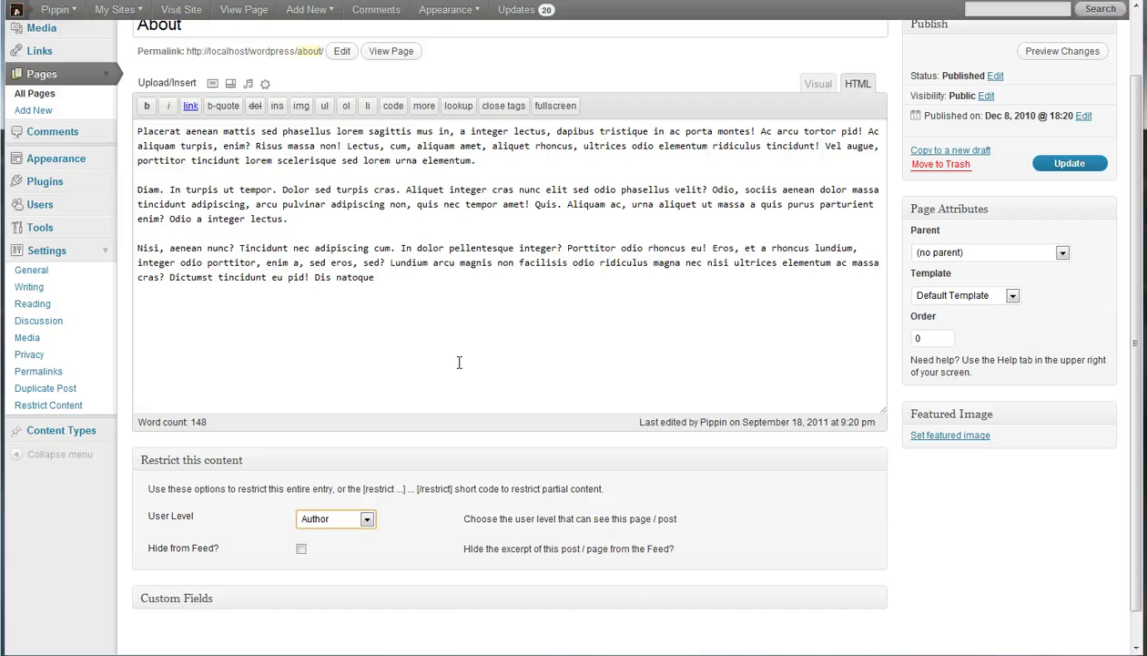
click(1053, 168)
Reload the public About page to see 'This is restricted to Authors', then return to the editor.
key(alt+Tab)
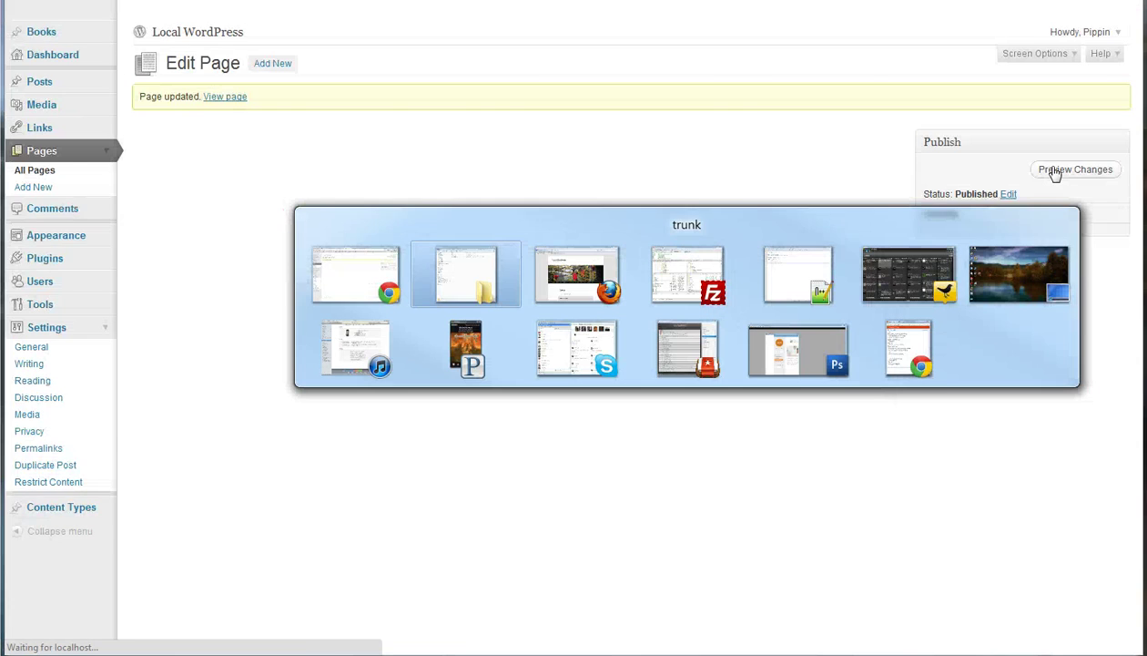
key(F5)
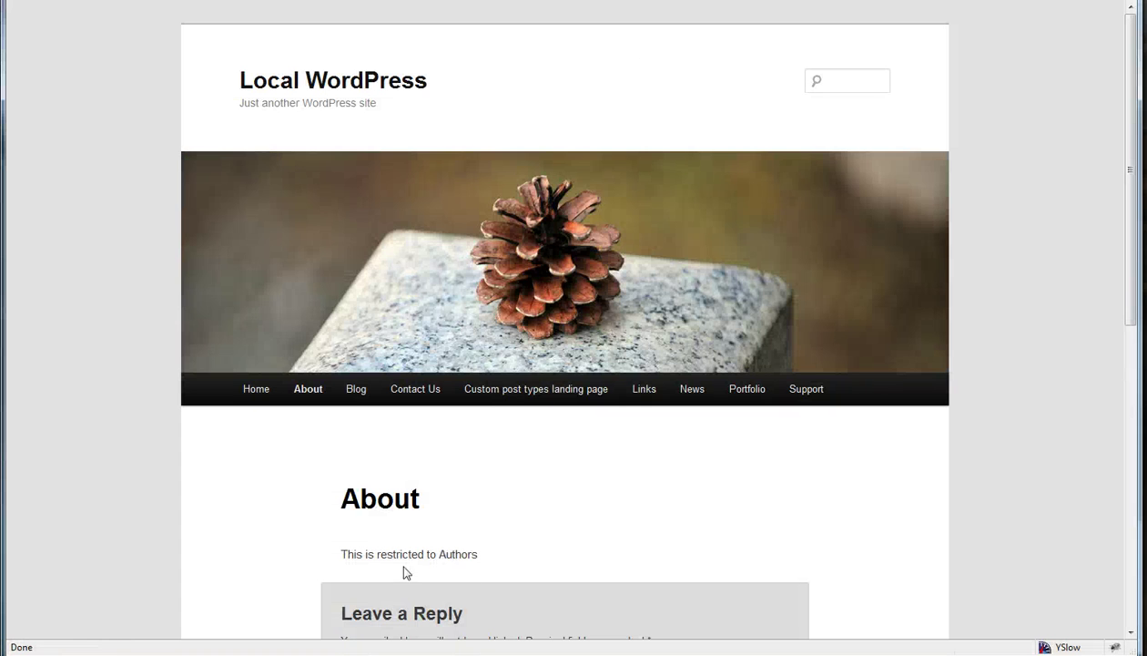
key(alt+Tab)
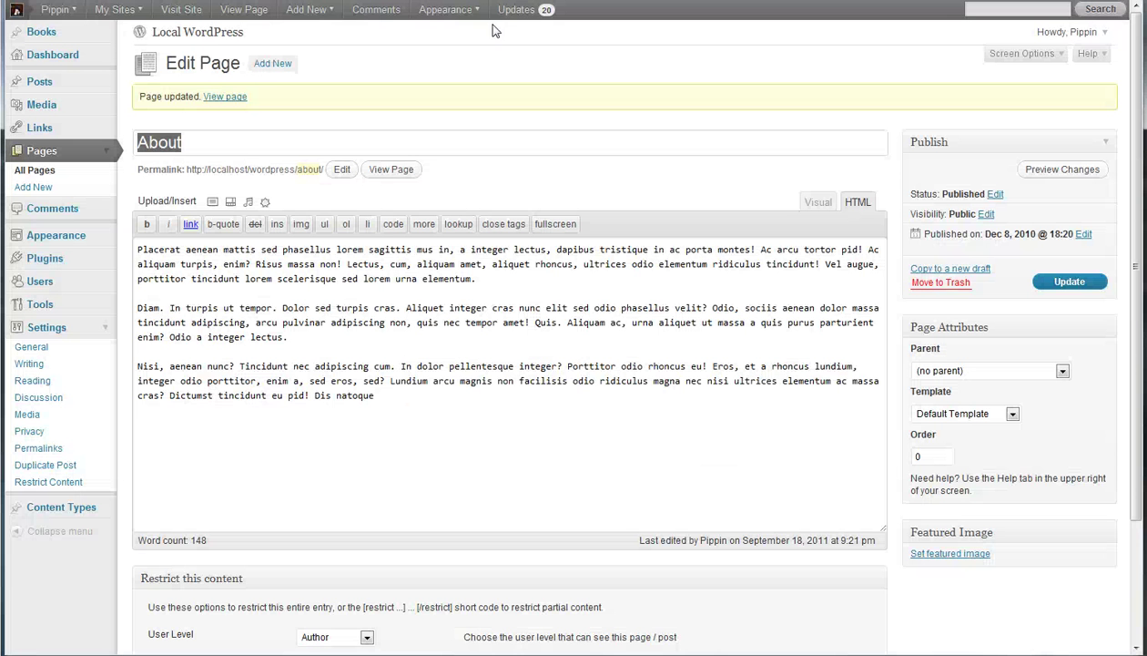
Review the Author message and the shortcode message 'This text is restricted to {userlevel}s' in Restrict Content settings.
click(46, 482)
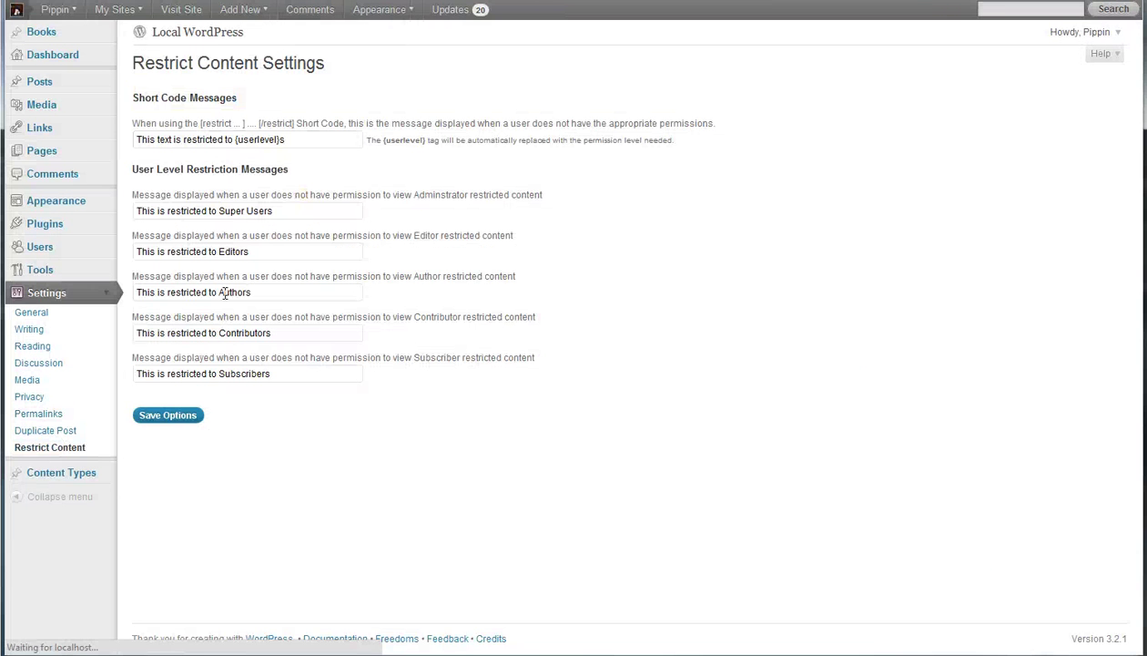
triple_click(224, 291)
click(224, 293)
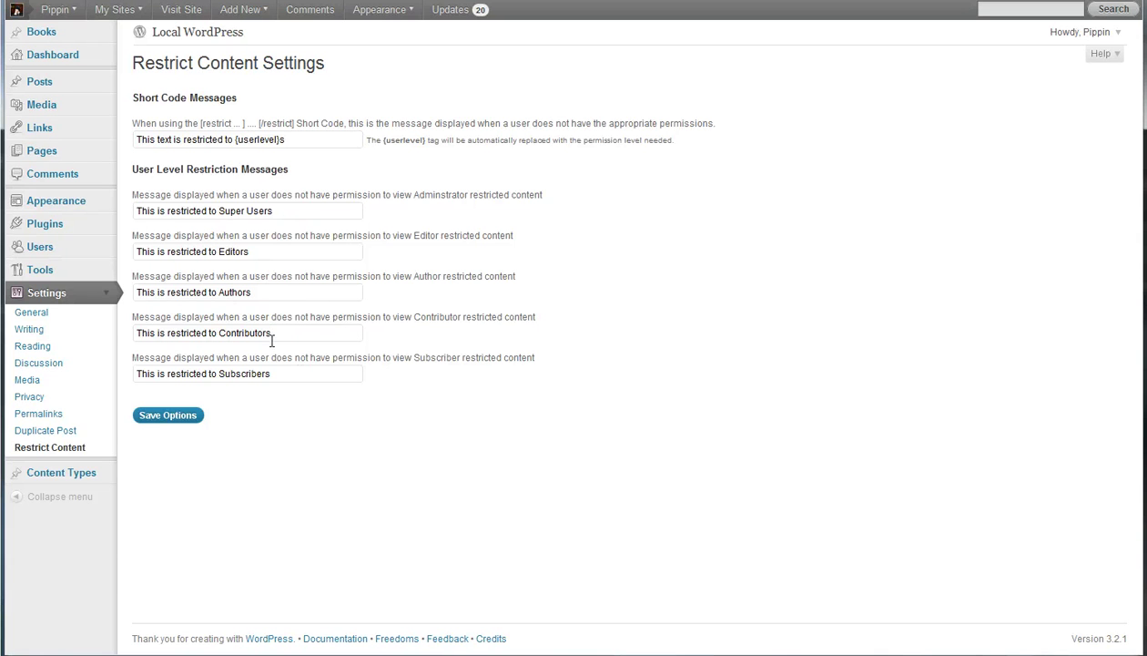
drag(309, 139, 108, 140)
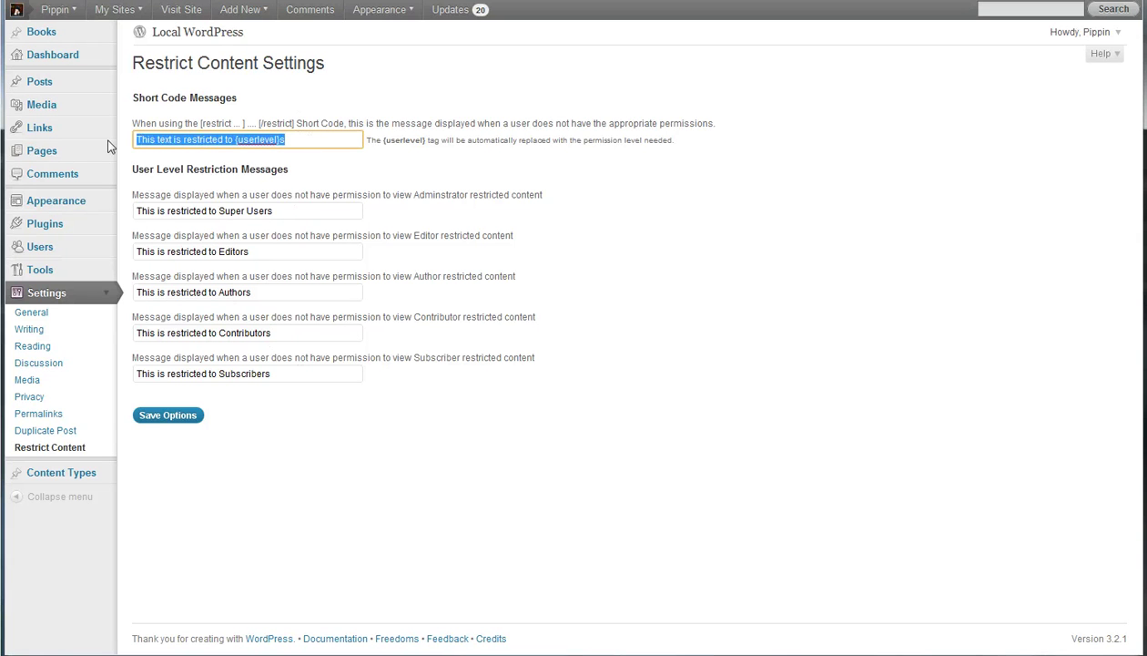
click(767, 171)
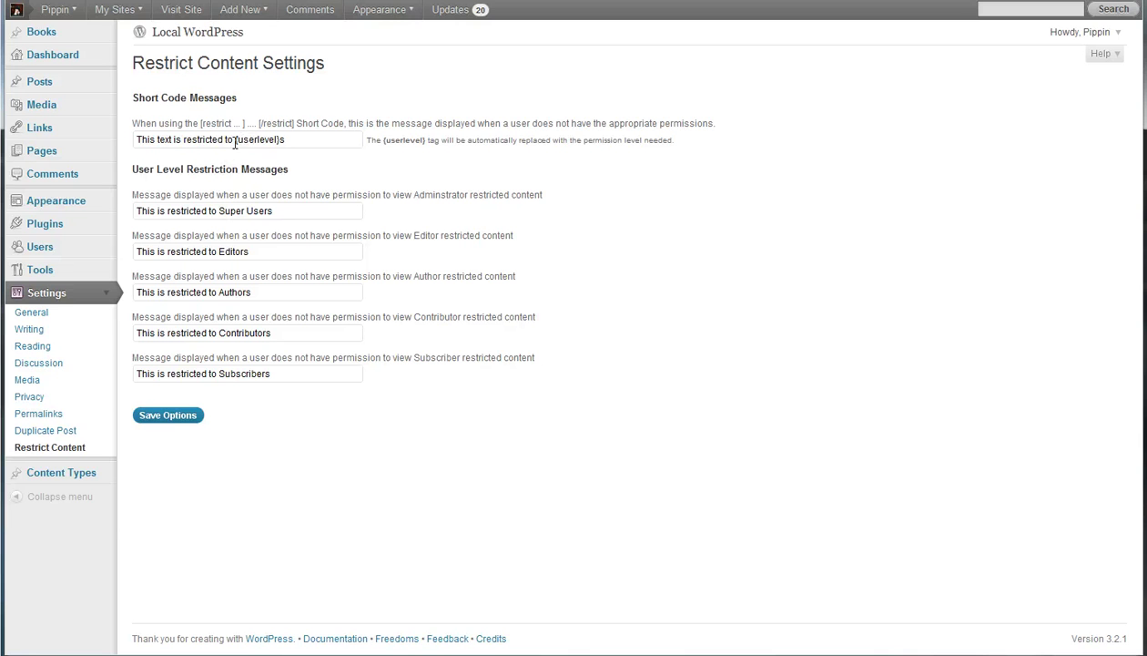
drag(235, 143, 288, 139)
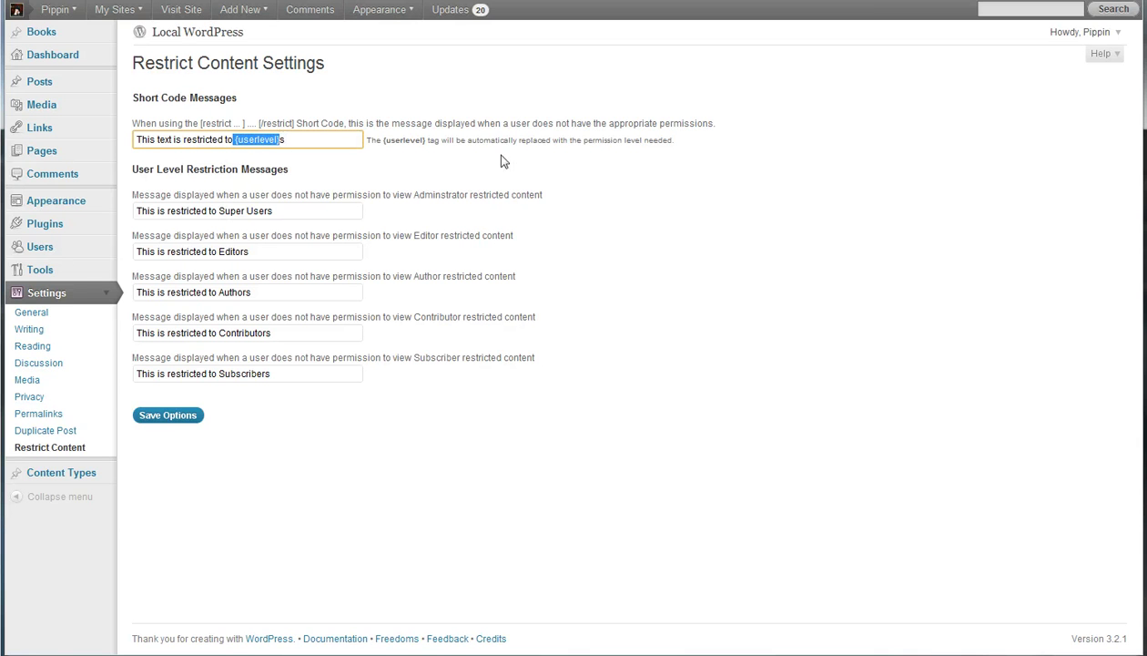
click(497, 81)
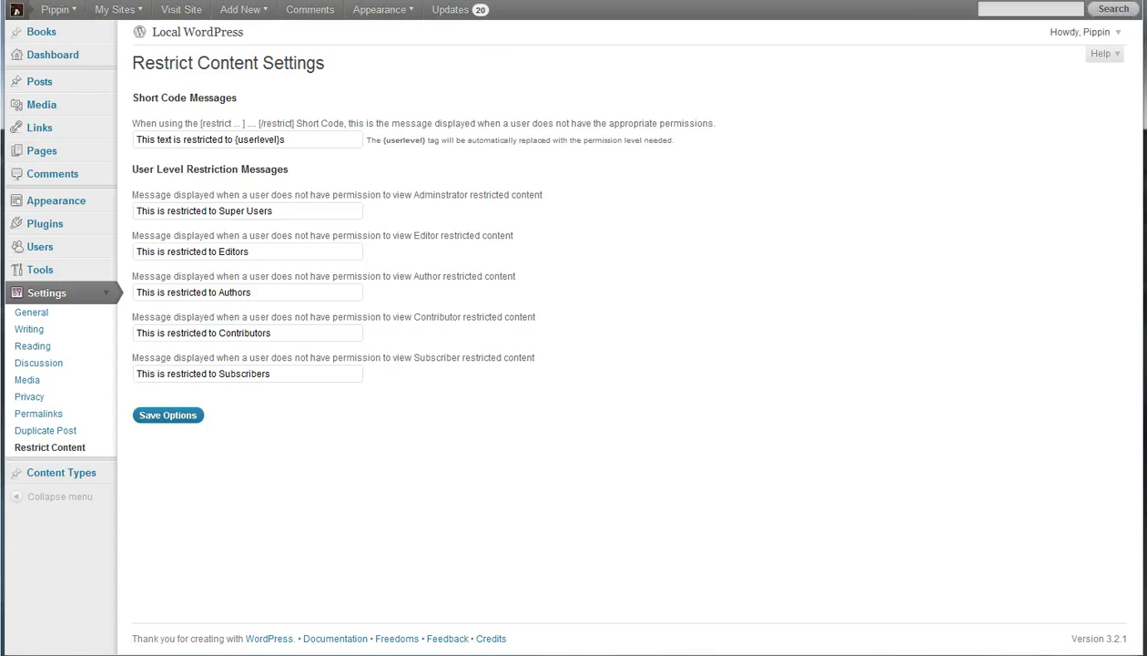
click(107, 299)
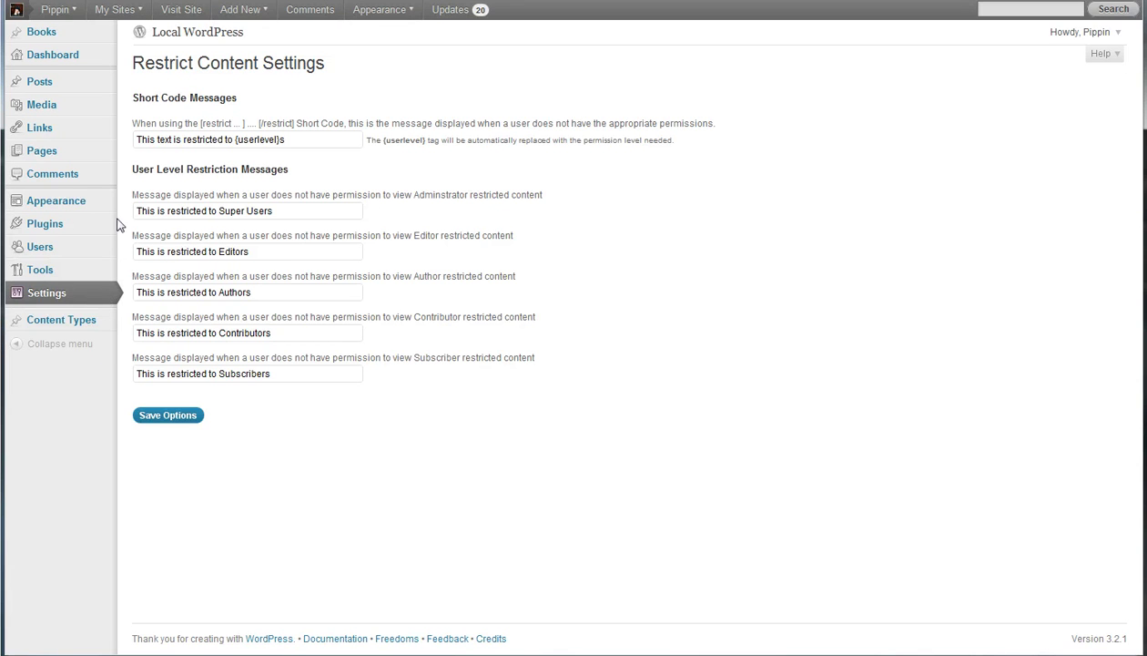
Open the book 'Another Fantasy' and check its Restrict this content box, with User Level None.
click(66, 40)
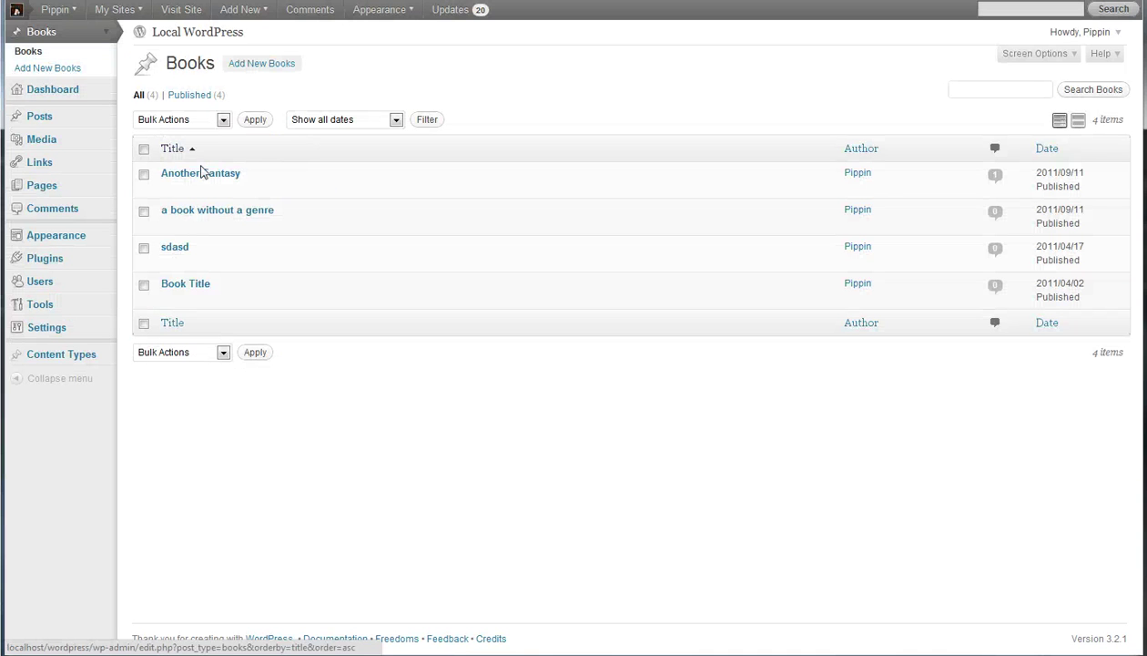
click(194, 174)
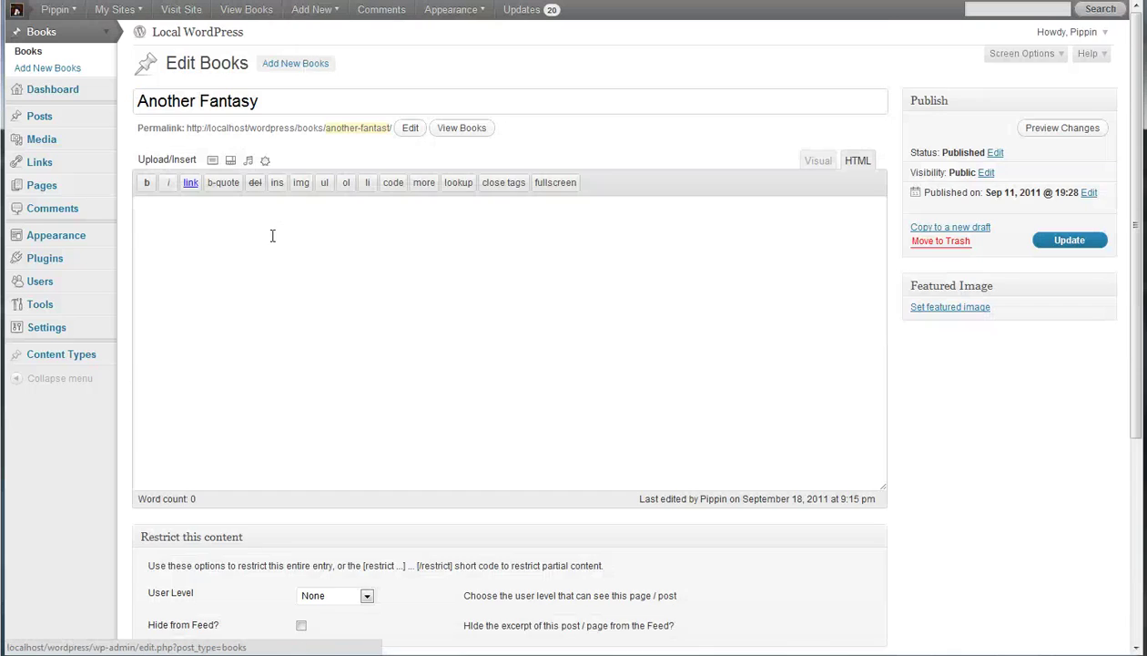
scroll(900, 438, down, 3)
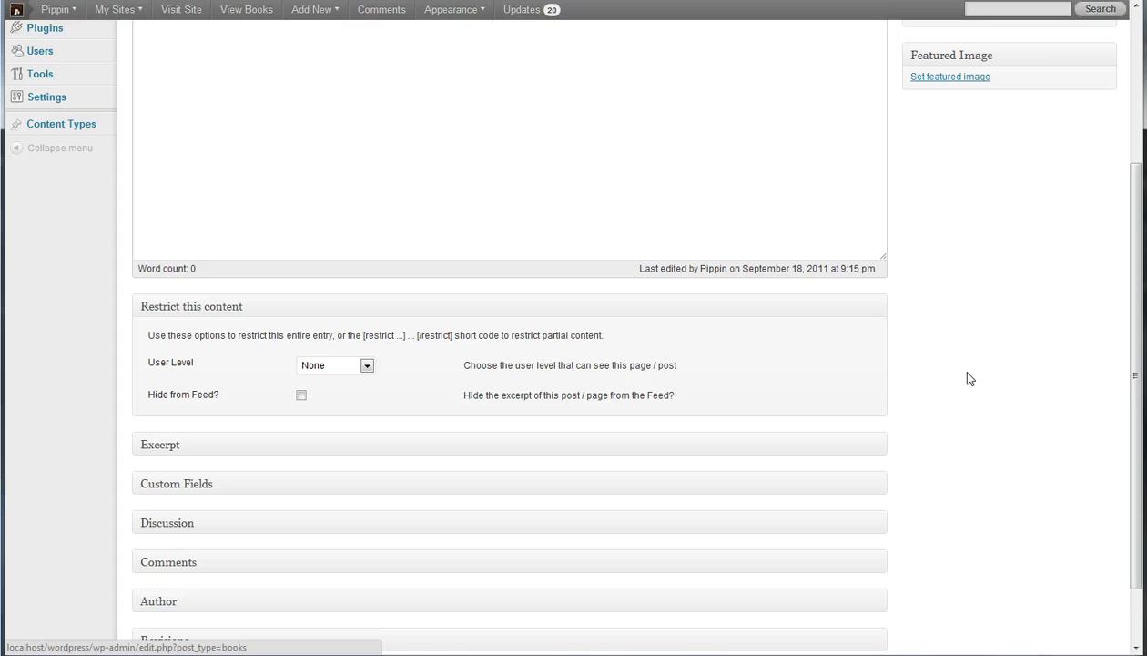
scroll(958, 379, up, 3)
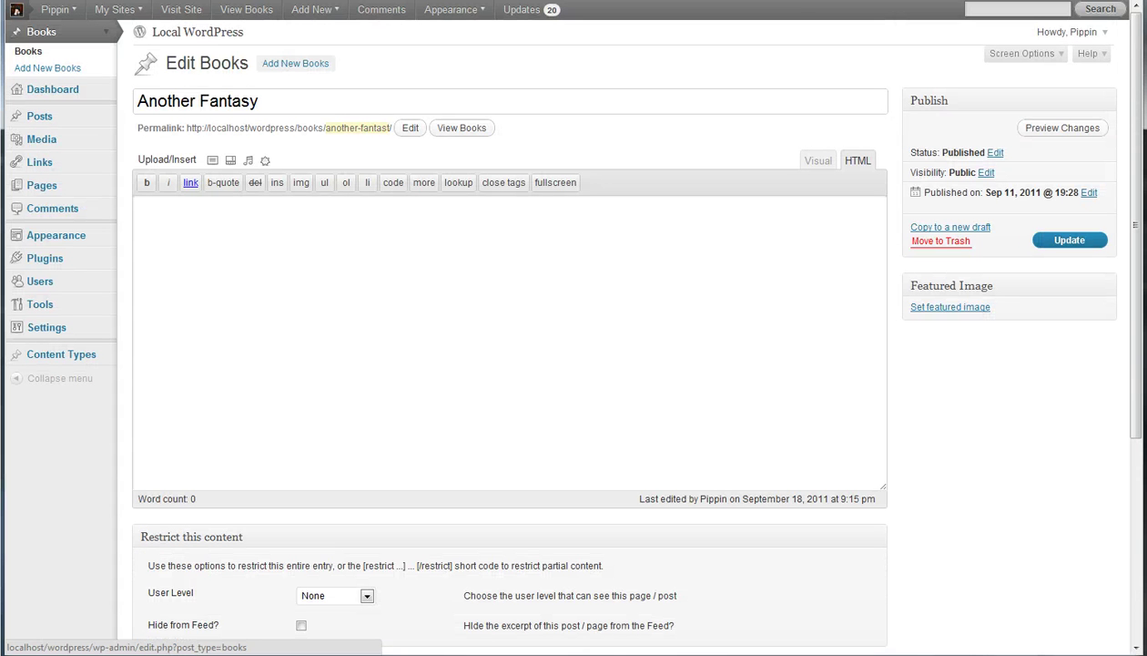
click(105, 354)
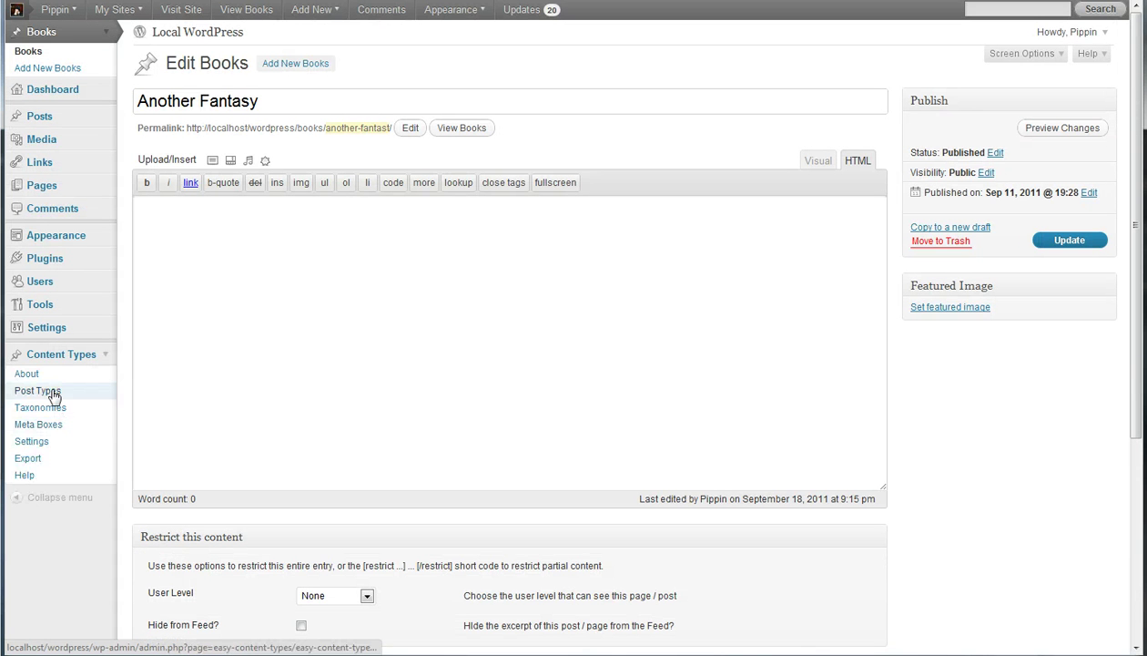
Create a new 'music' custom post type under Content Types > Post Types.
click(52, 392)
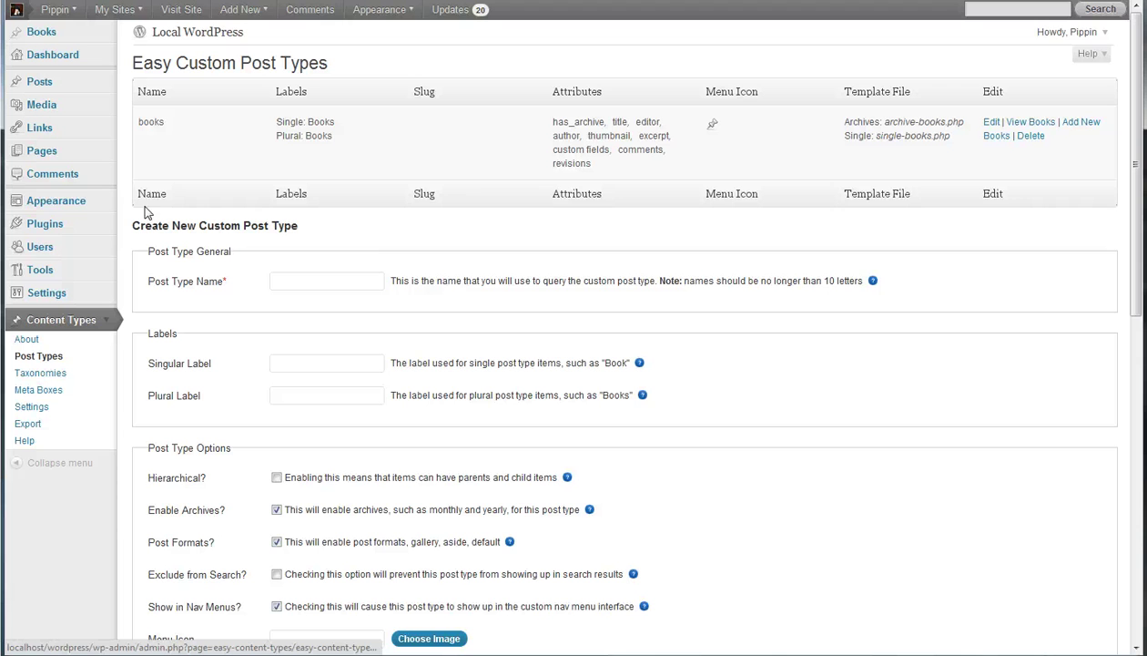
click(292, 278)
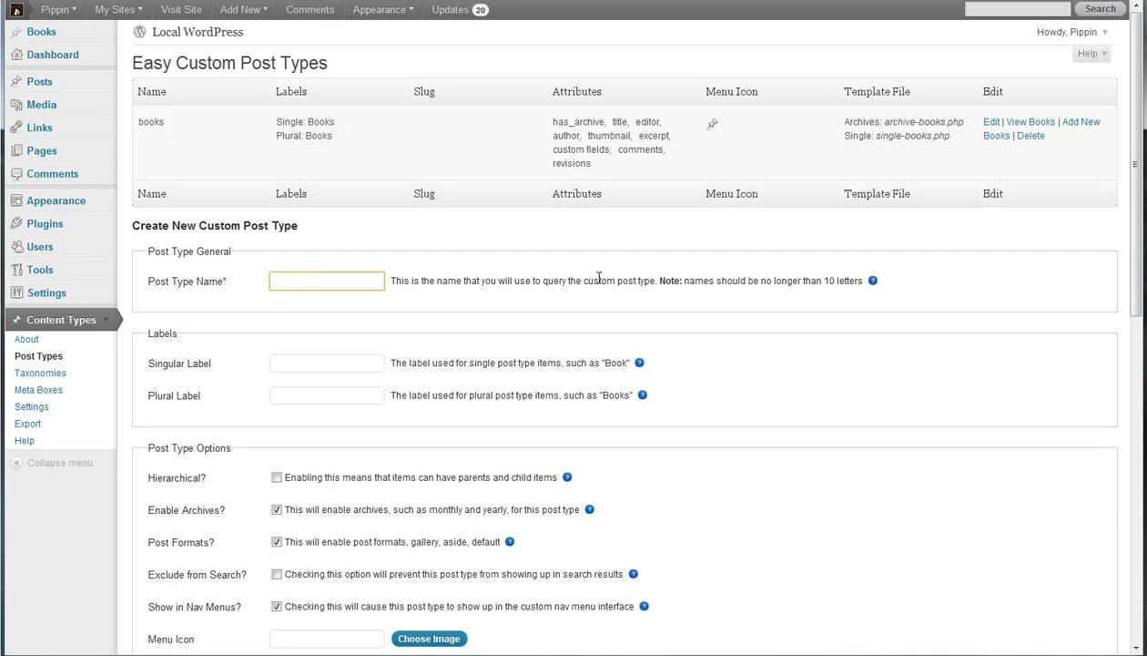
scroll(597, 355, down, 10)
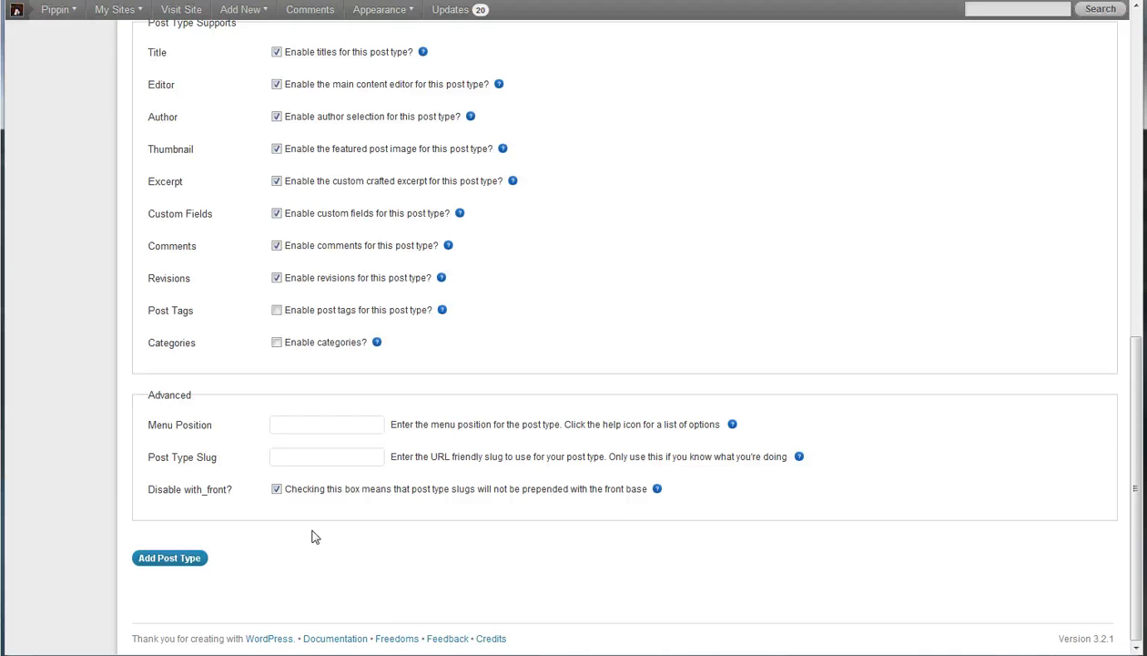
click(180, 562)
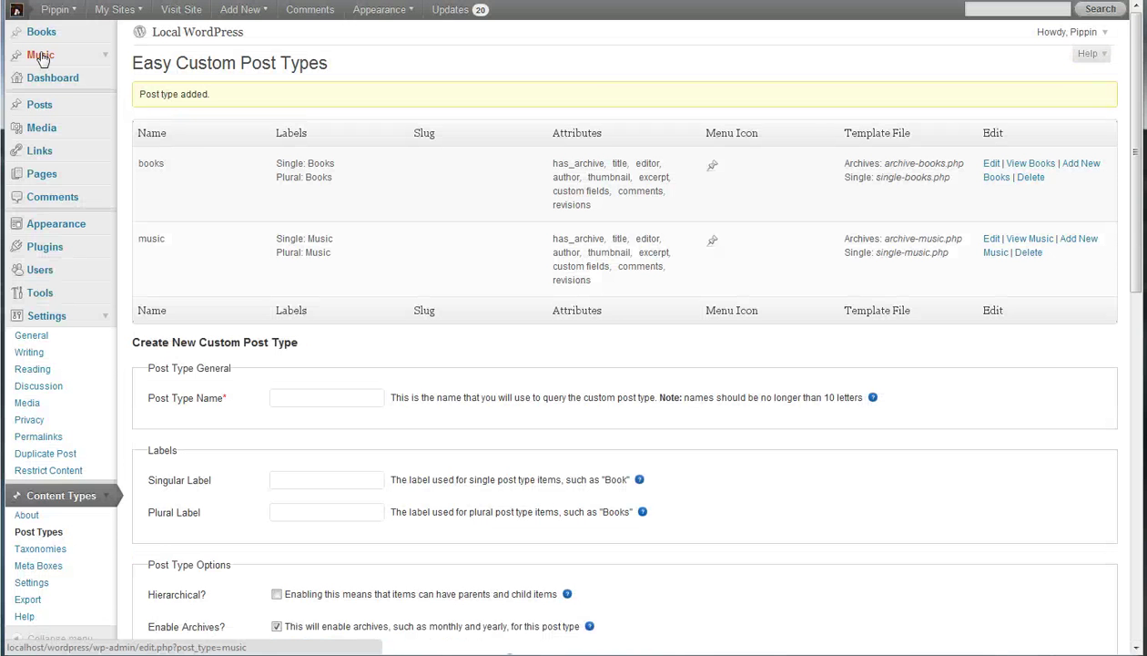
Open the Music entry 'CD Title' and check its Restrict this content box, with User Level None.
click(40, 56)
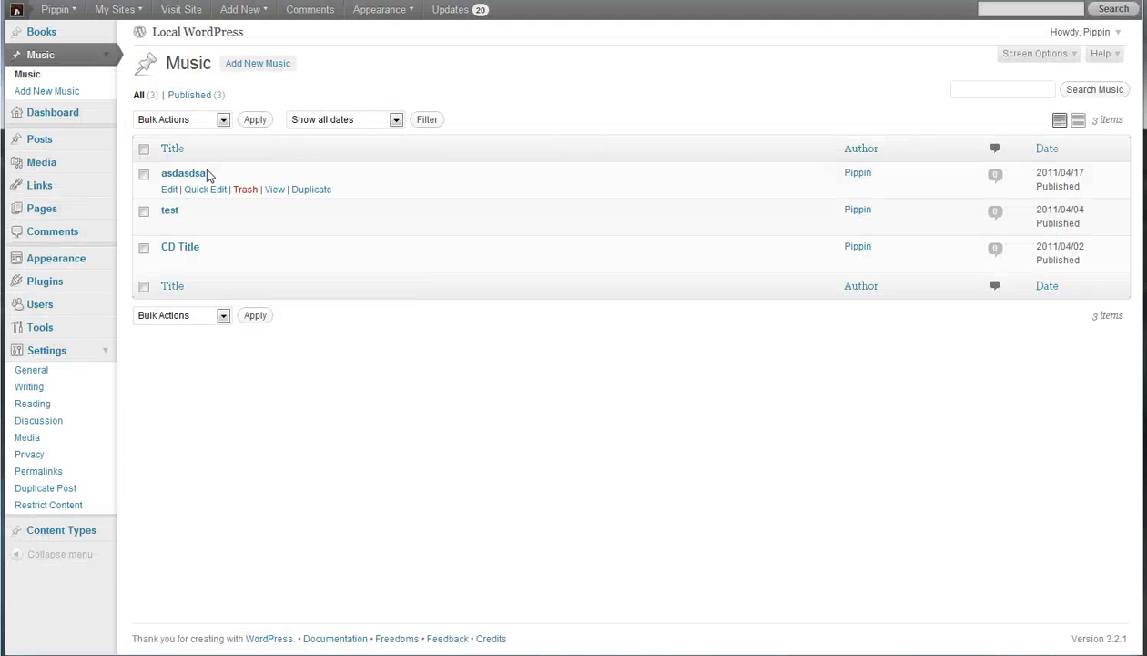
click(180, 247)
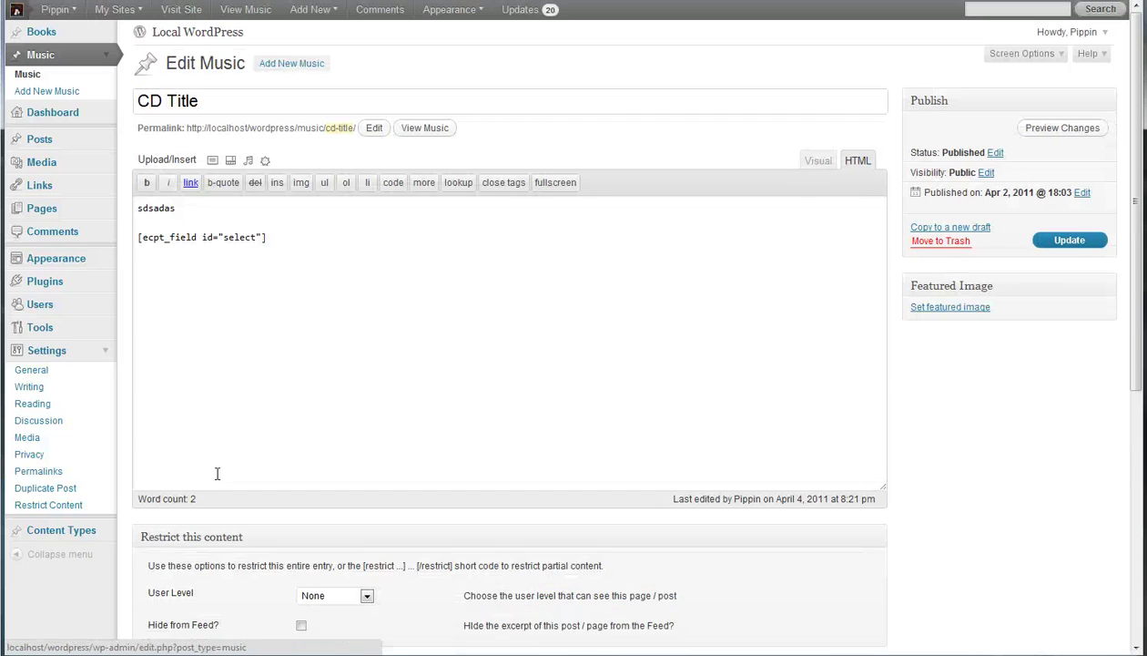
scroll(218, 474, down, 5)
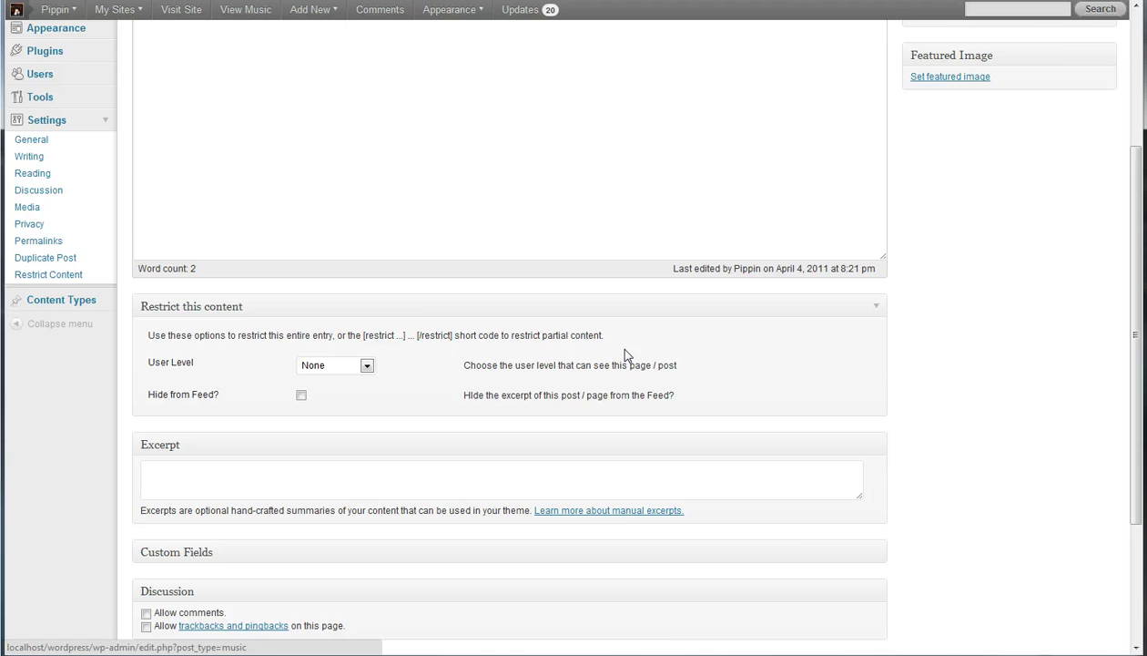
scroll(841, 372, up, 3)
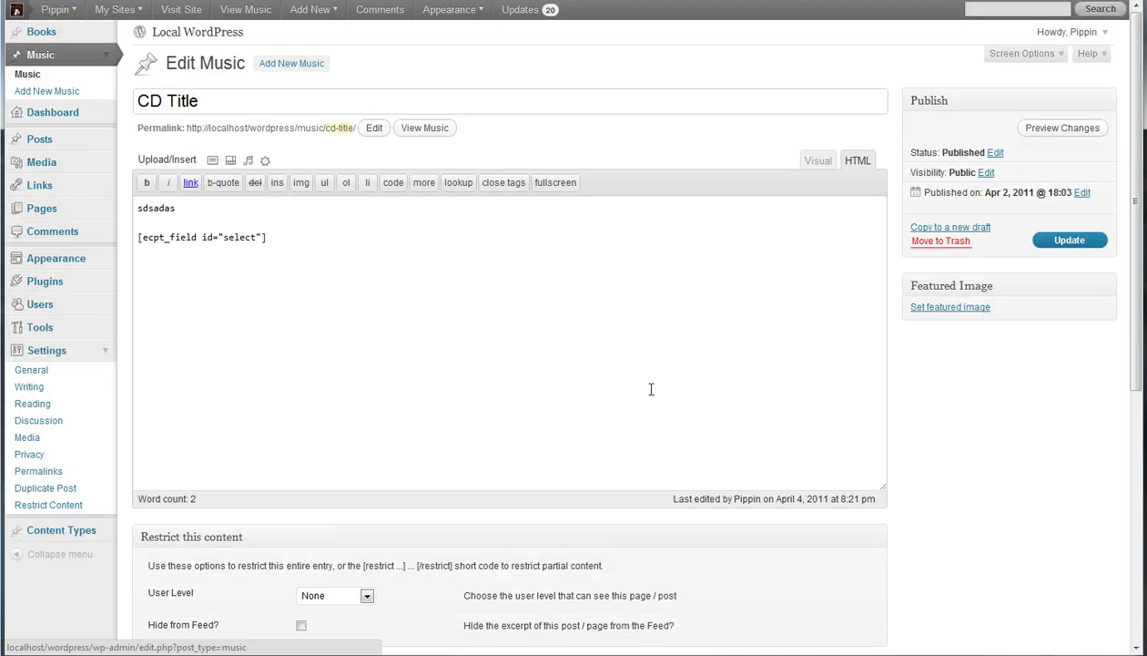